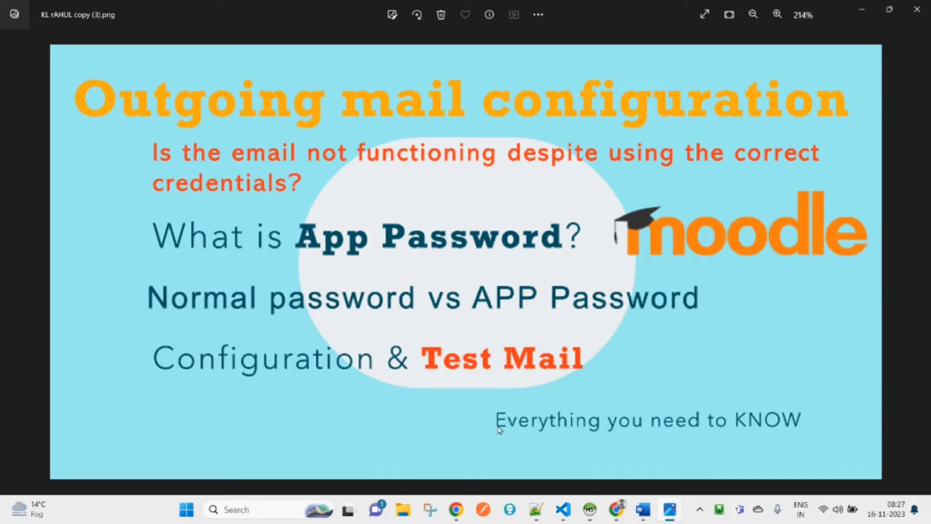
Bring the Word app-password guide forward and highlight its 'Sign in to your Google Account' heading
mouse_move(645, 509)
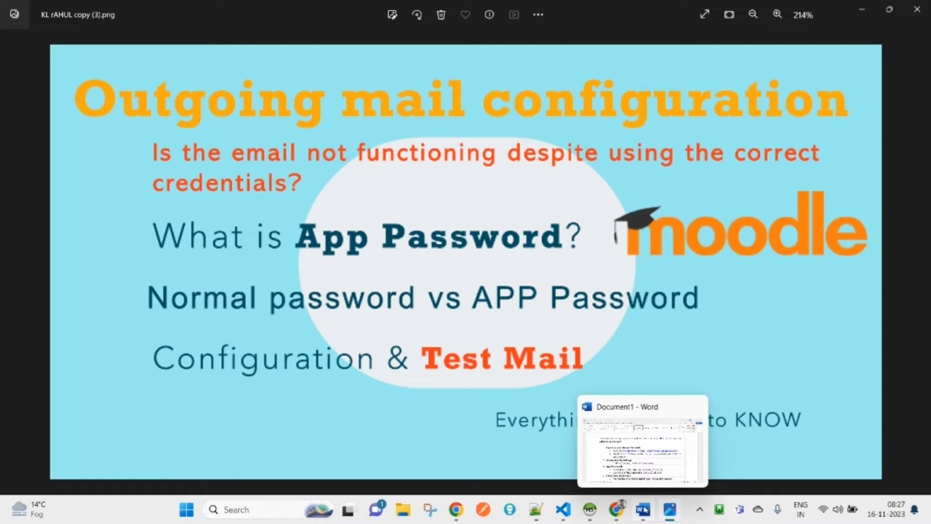
click(641, 433)
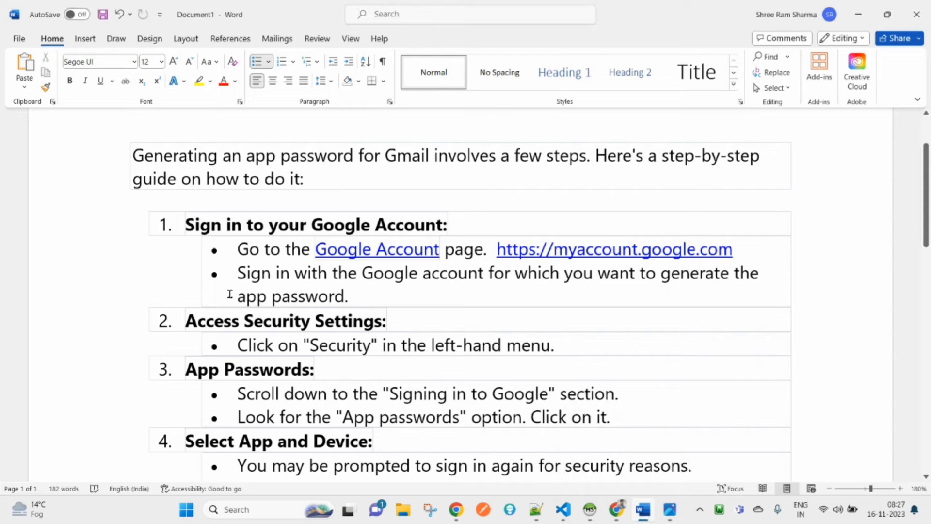
drag(188, 226, 418, 221)
Review the guide, highlight the myaccount.google.com address, and return to the browser
scroll(519, 369, down, 5)
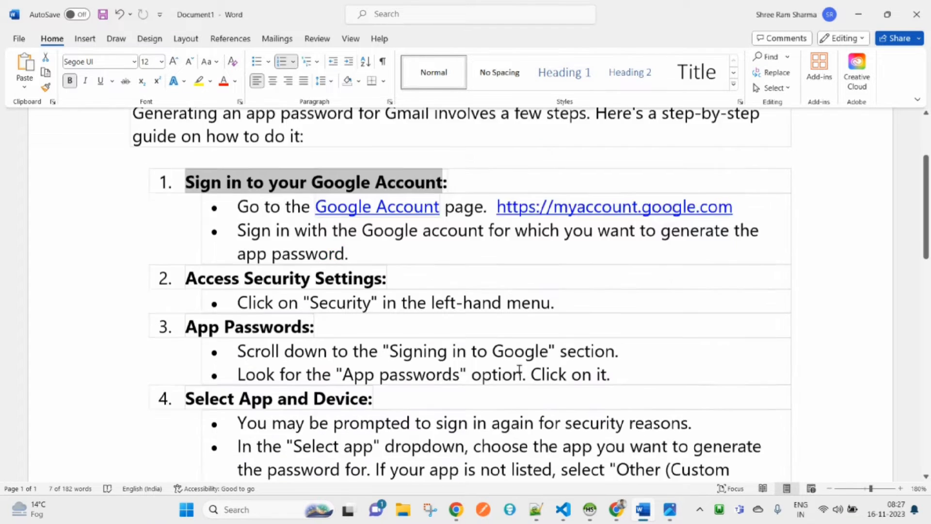
scroll(519, 369, down, 3)
scroll(517, 368, up, 8)
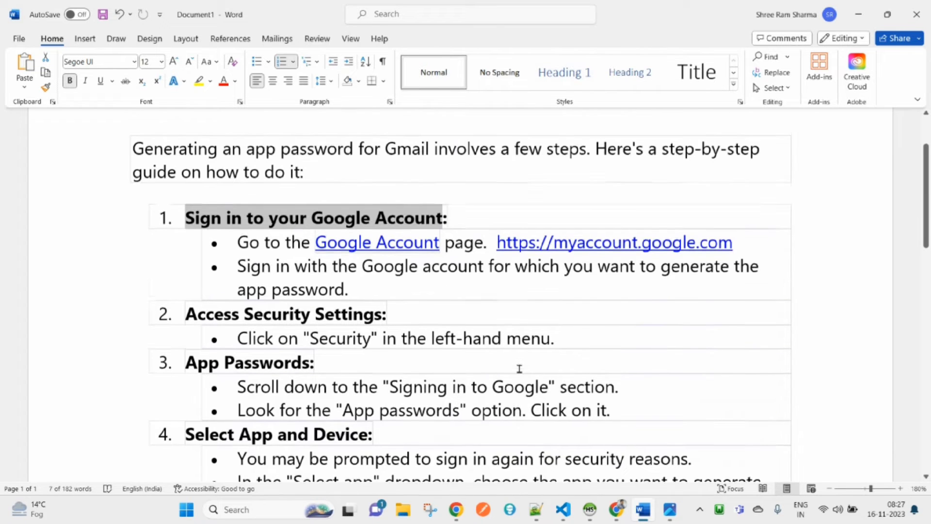
drag(497, 250, 735, 250)
key(ctrl+c)
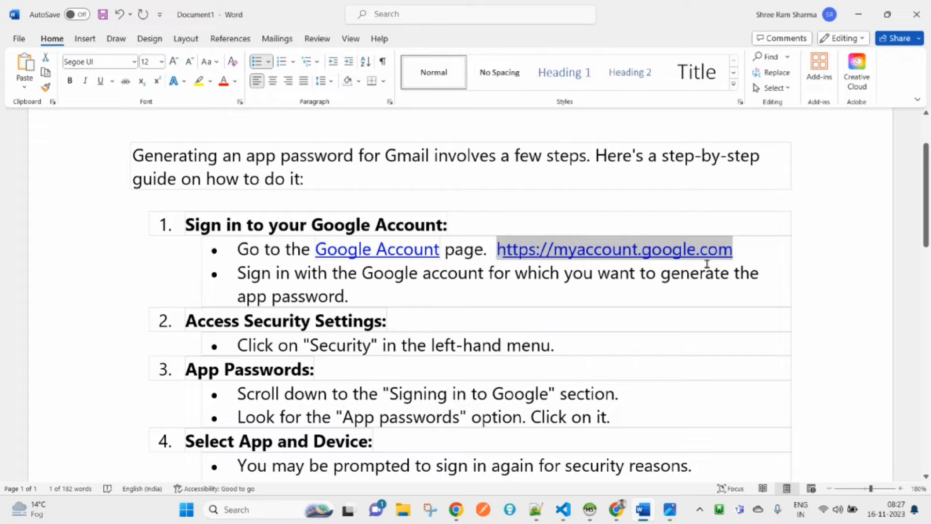
key(alt+Tab)
key(alt+Tab)
key(alt+Tab)
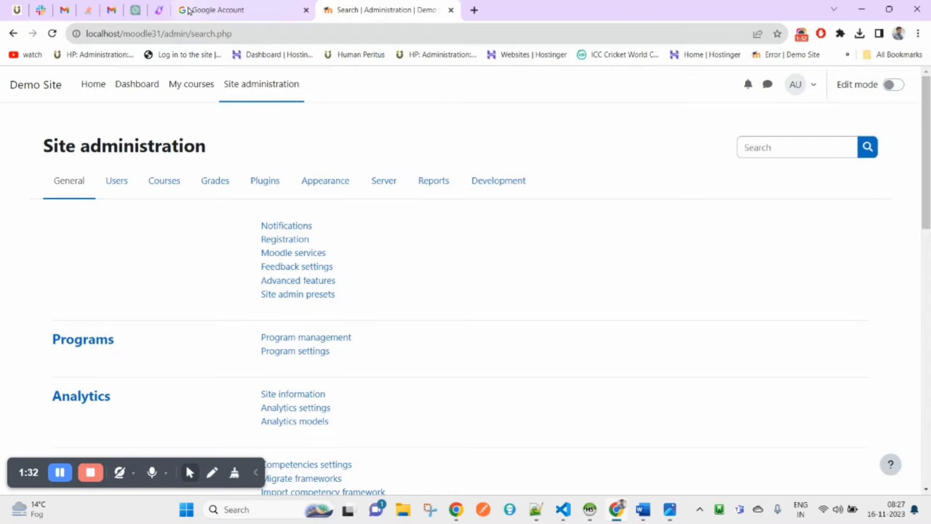
Load myaccount.google.com in a new browser tab
click(111, 10)
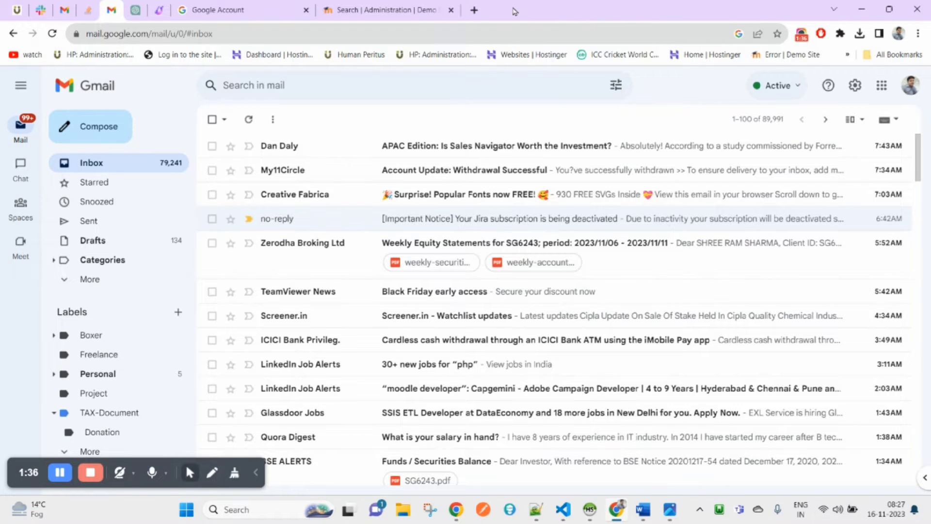
click(473, 10)
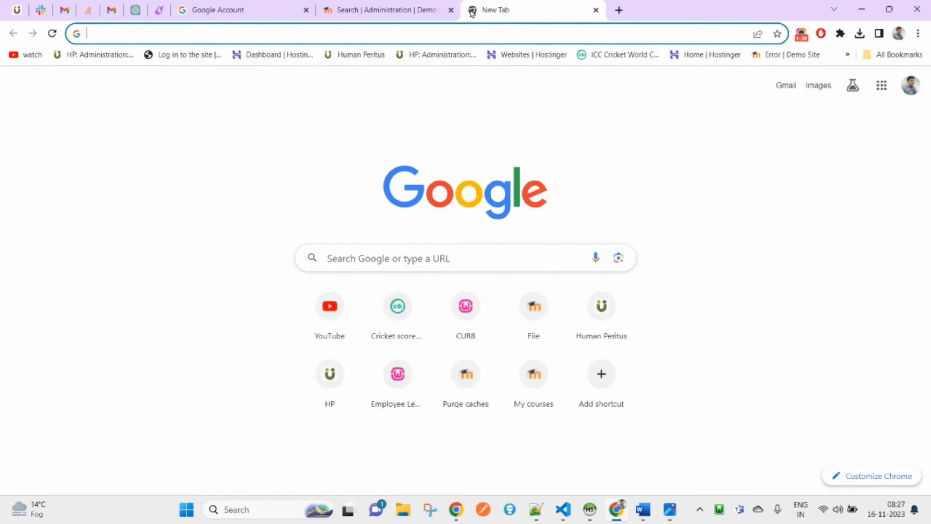
key(ctrl+v)
key(ctrl+a)
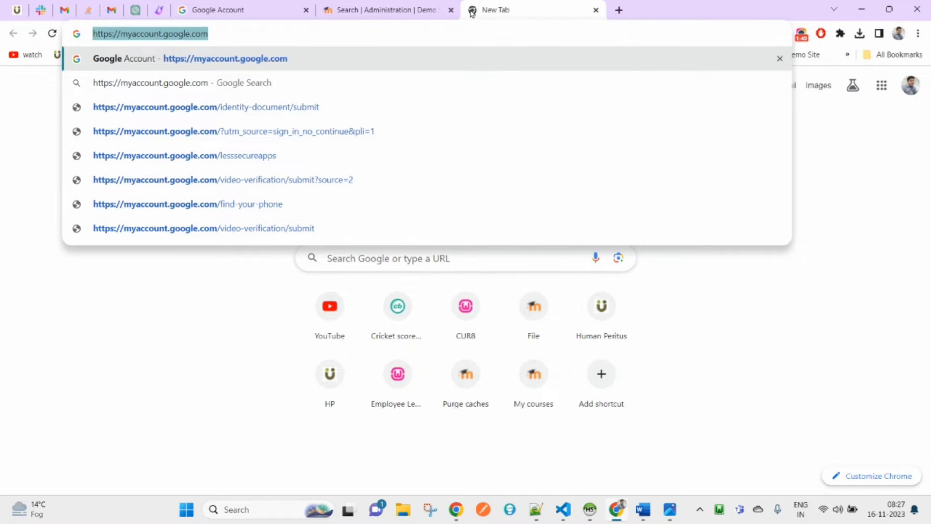
text(myacc)
key(Return)
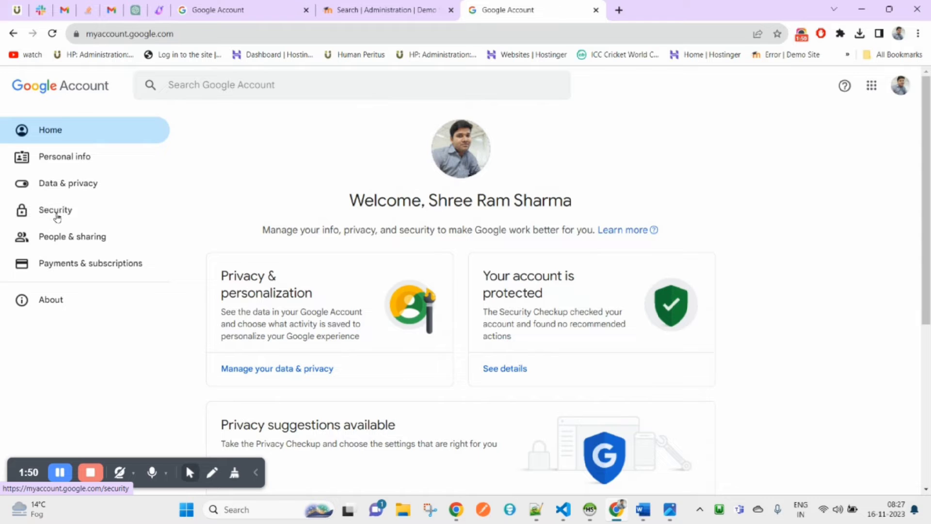
Go to Security and open the 2-Step Verification setting
click(55, 210)
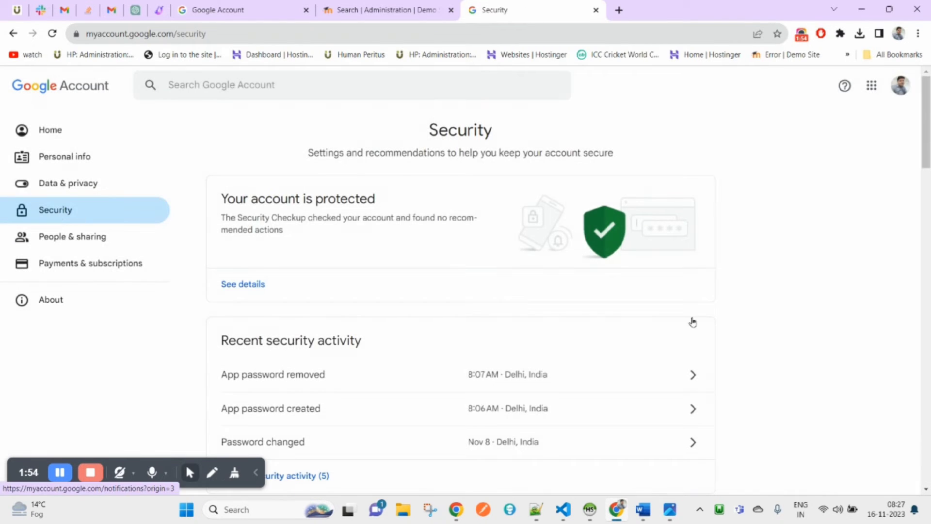
scroll(509, 326, down, 1)
scroll(509, 326, down, 5)
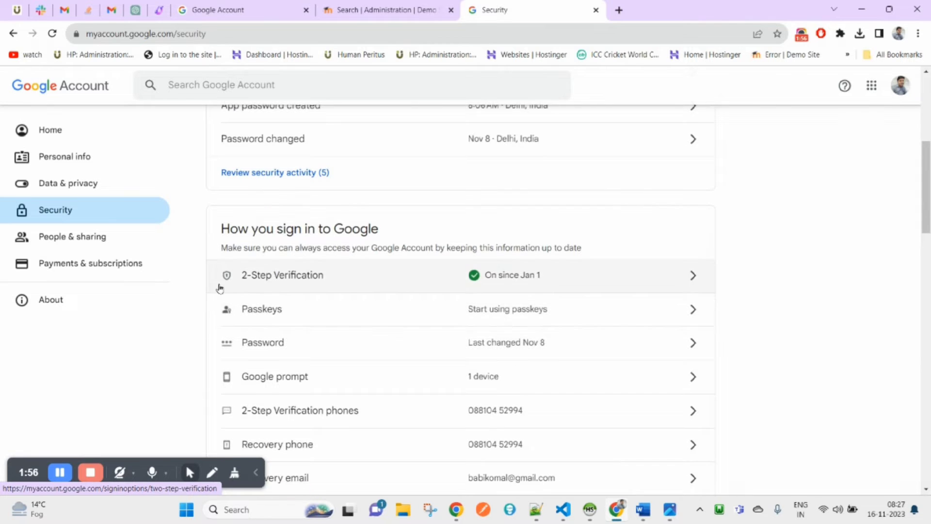
drag(750, 272, 222, 277)
click(717, 275)
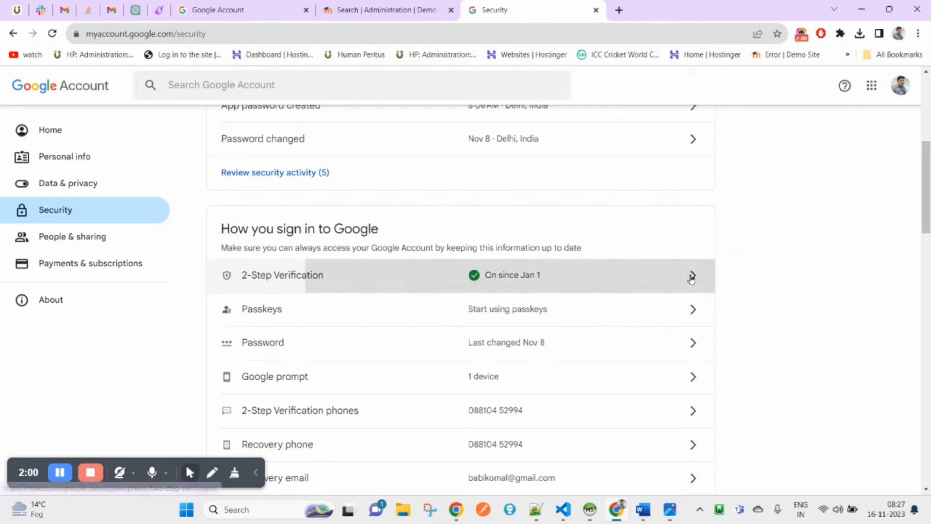
click(691, 276)
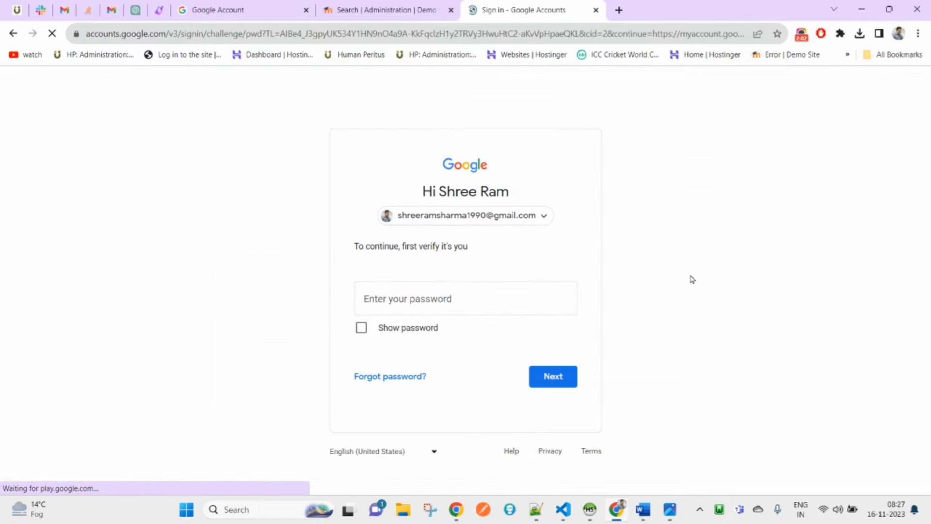
Re-enter the Google account password to confirm identity
click(429, 292)
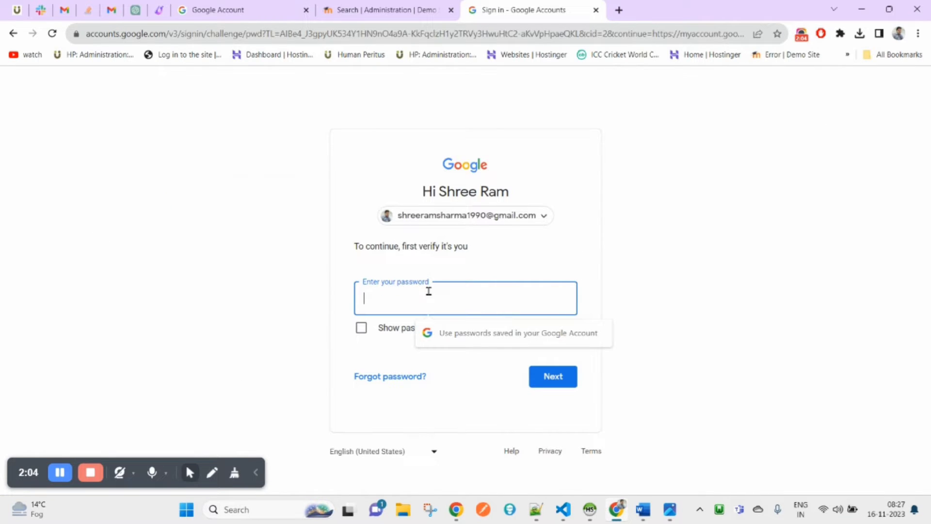
text(***)
text(••••••)
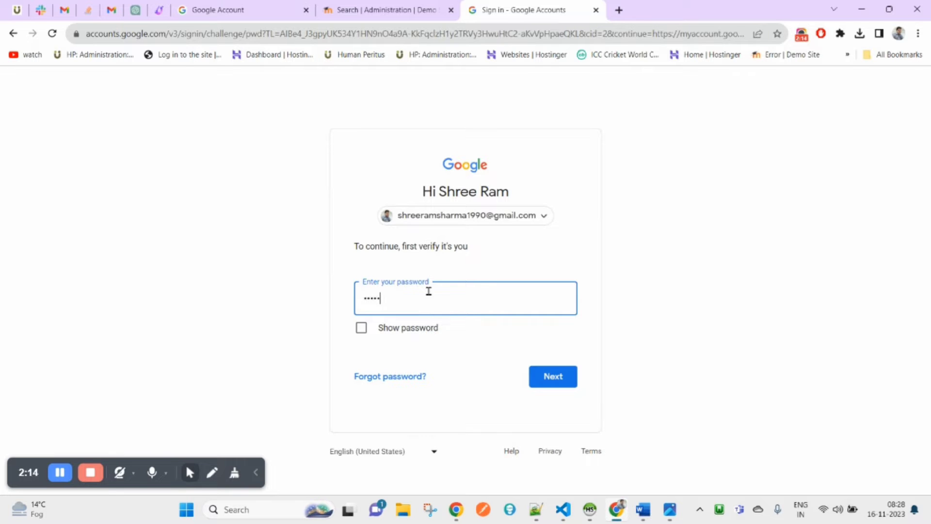
text(•)
key(Return)
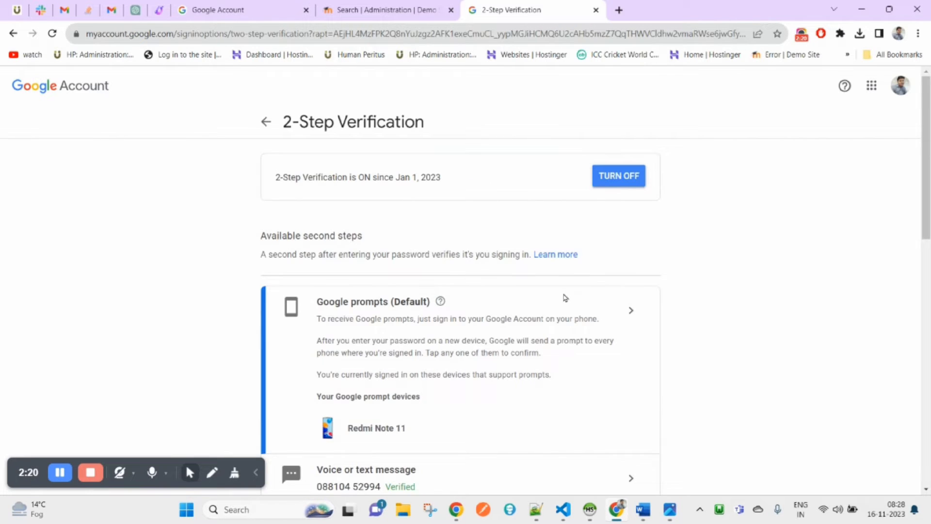
Create a new Google app password named 'Moodle' on the App passwords page
scroll(562, 303, down, 12)
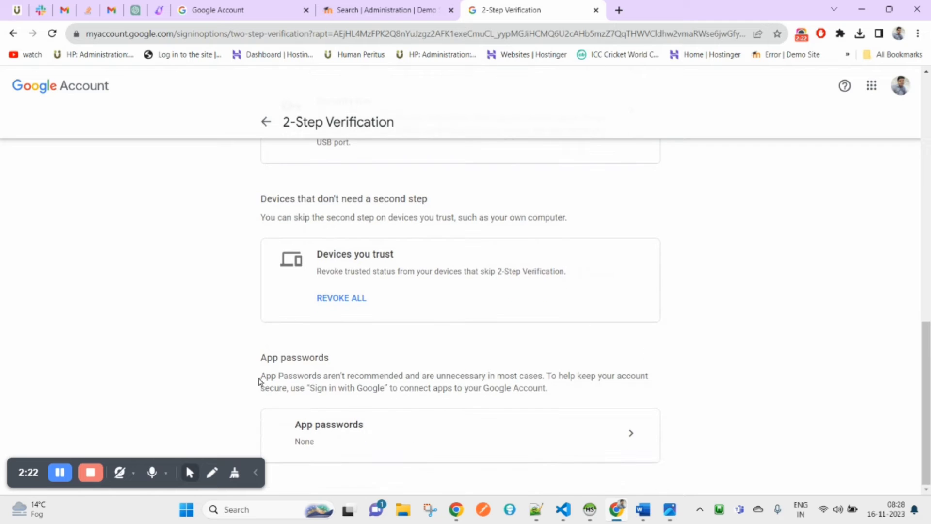
scroll(597, 297, up, 15)
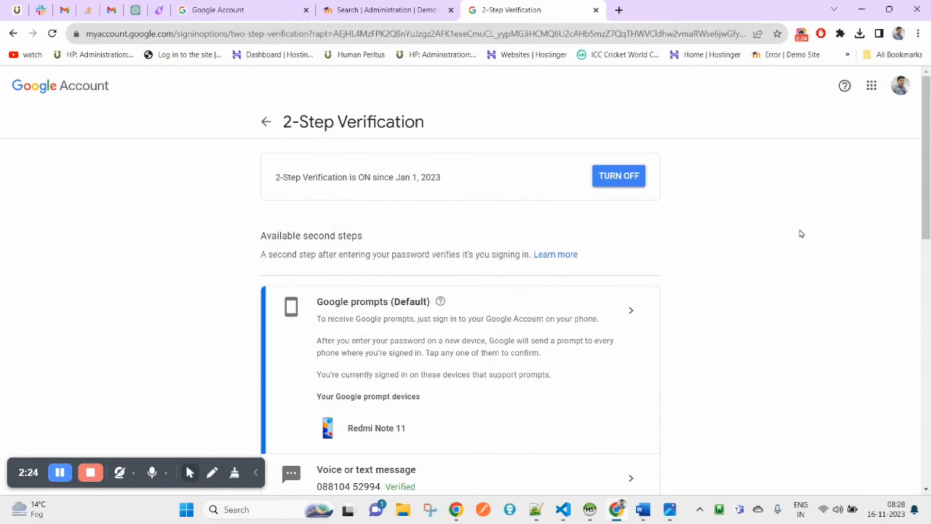
scroll(800, 233, down, 10)
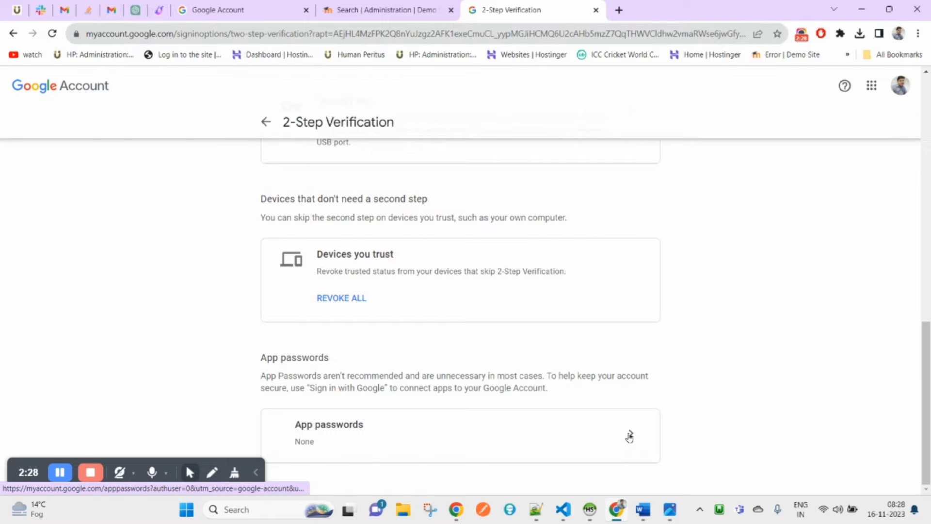
click(631, 440)
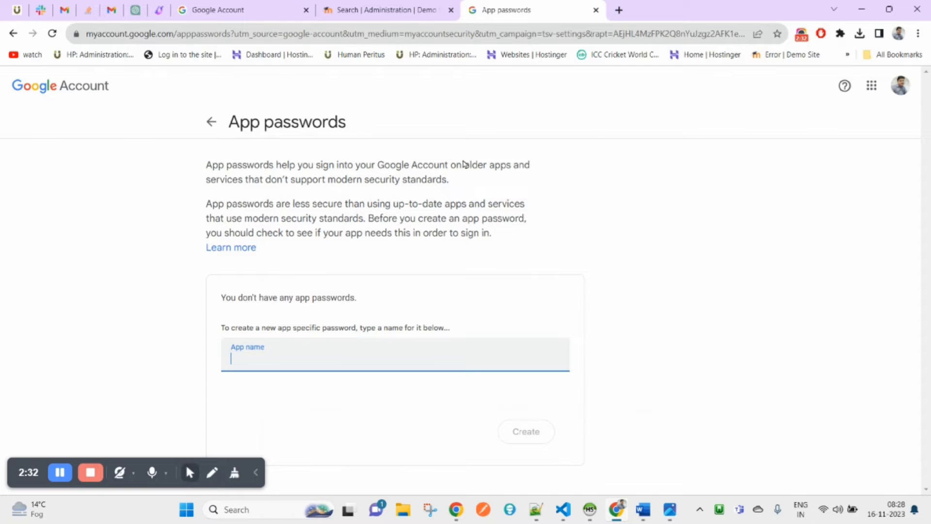
text(Moodle)
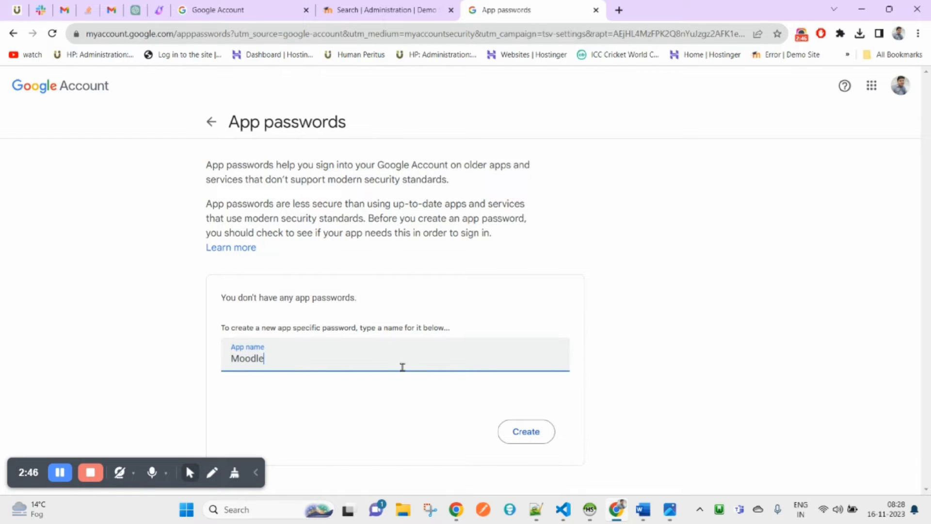
click(532, 437)
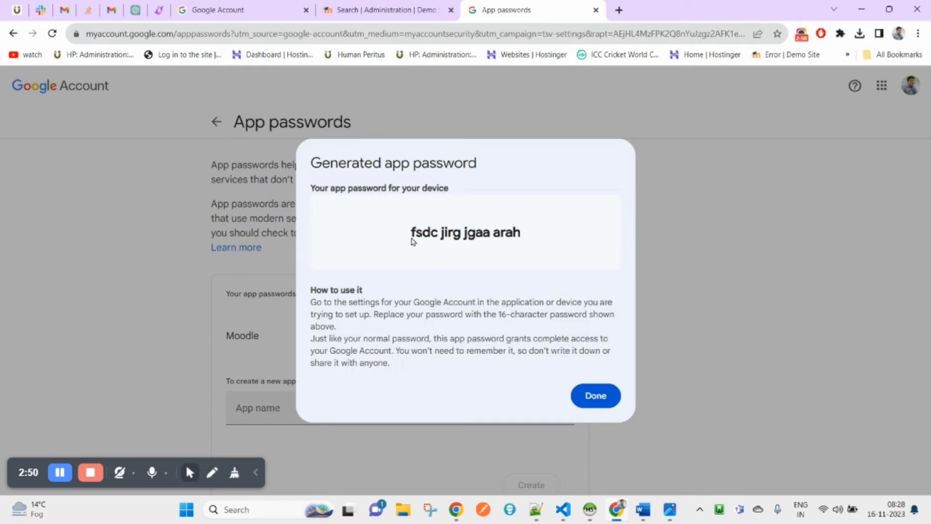
Select the generated 16-character app password and switch to Notepad++
double_click(417, 236)
key(ctrl+c)
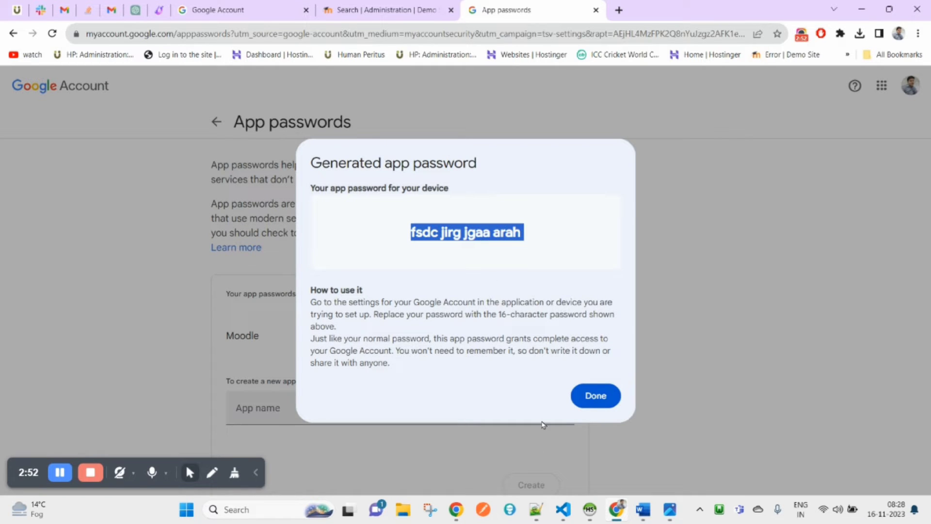
click(536, 510)
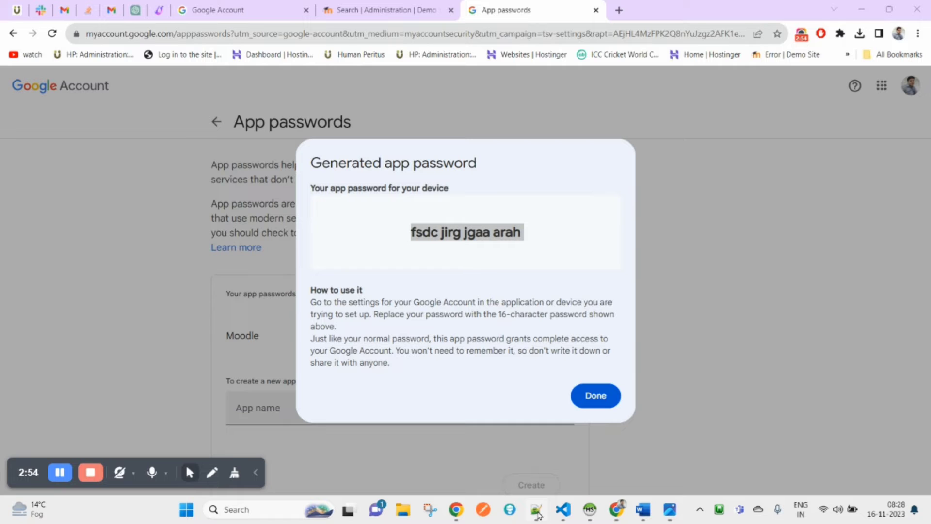
scroll(453, 286, down, 5)
Paste the app password onto a new line at the end of Highest Salary.txt
key(Down)
key(Return)
key(Return)
key(Return)
key(ctrl+v)
key(Return)
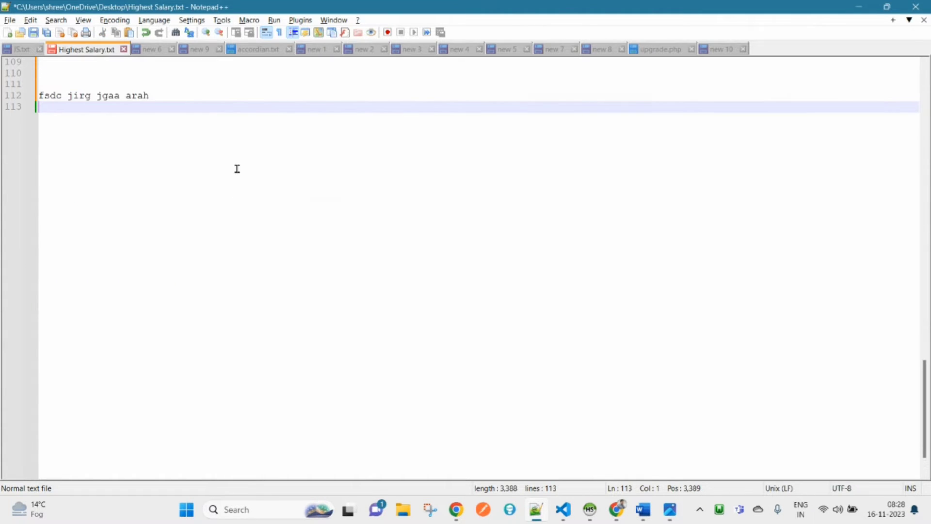
scroll(147, 156, up, 2)
Delete the three spaces so the app password becomes one unbroken string
click(82, 109)
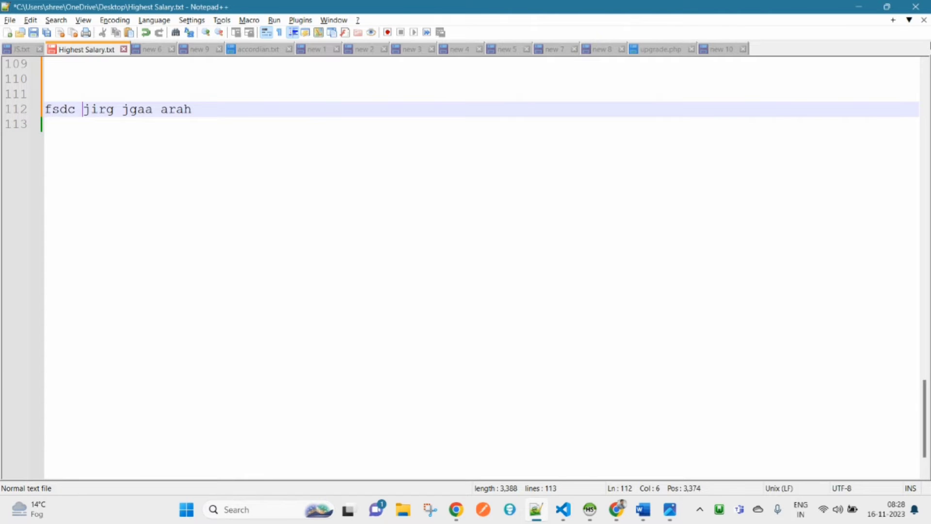
key(BackSpace)
key(Right)
key(Right)
key(Right)
key(Right)
key(shift+Right)
key(Delete)
key(Right)
key(Right)
key(Right)
key(Right)
key(Delete)
Select the joined app password and return to the Moodle Site administration tab
click(95, 122)
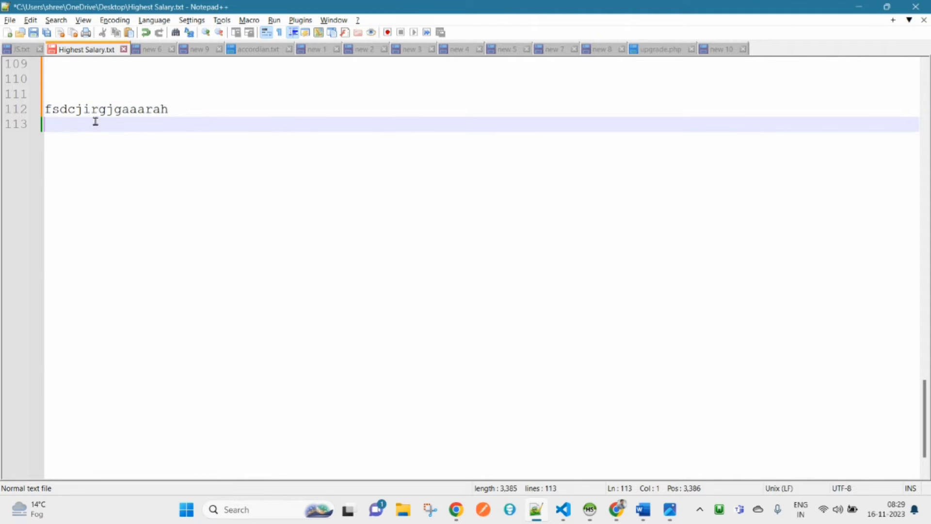
double_click(85, 108)
key(alt+Tab)
click(384, 6)
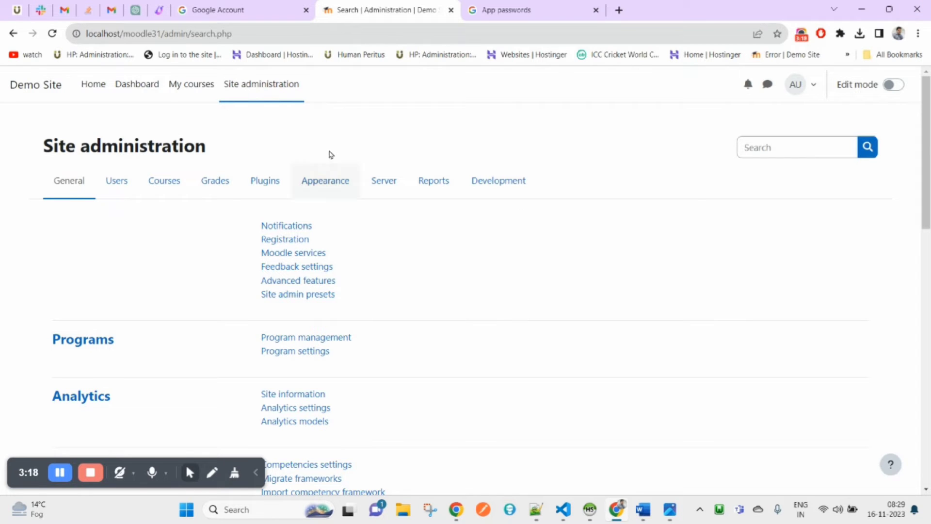
Reload Site administration and open Server > Email > Outgoing mail configuration
click(262, 91)
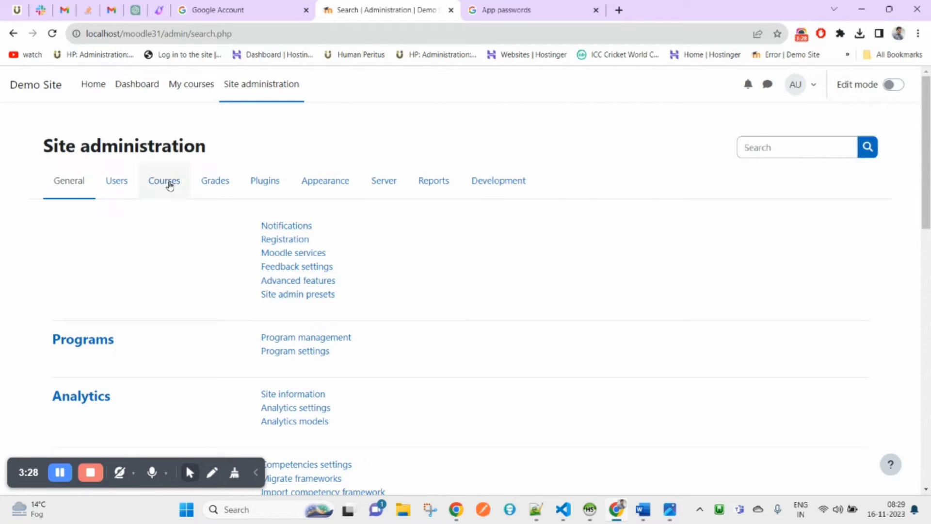
click(384, 182)
scroll(379, 352, down, 1)
scroll(379, 352, down, 2)
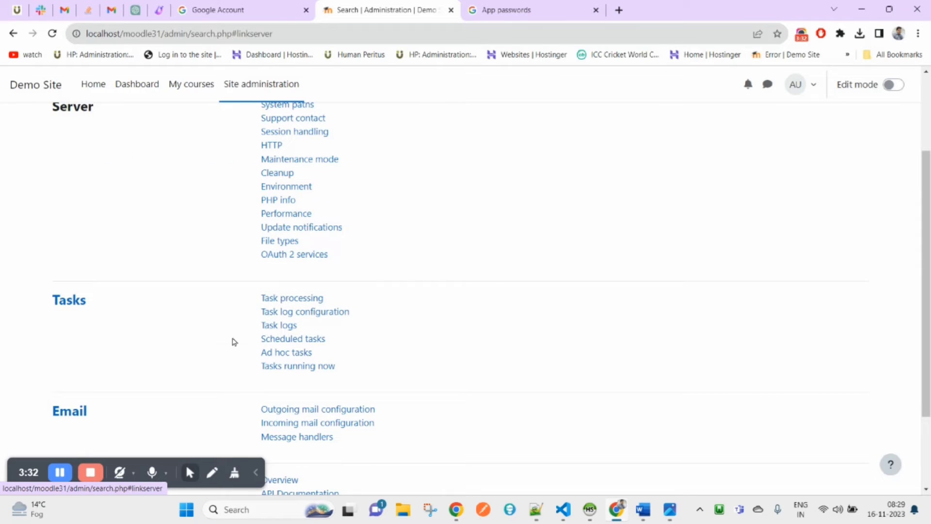
scroll(234, 342, down, 1)
drag(254, 347, 422, 354)
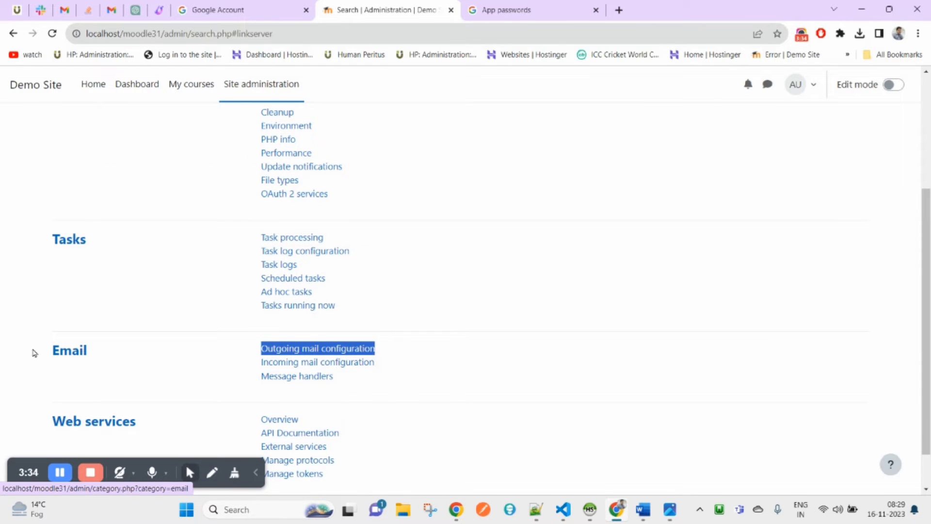
click(336, 348)
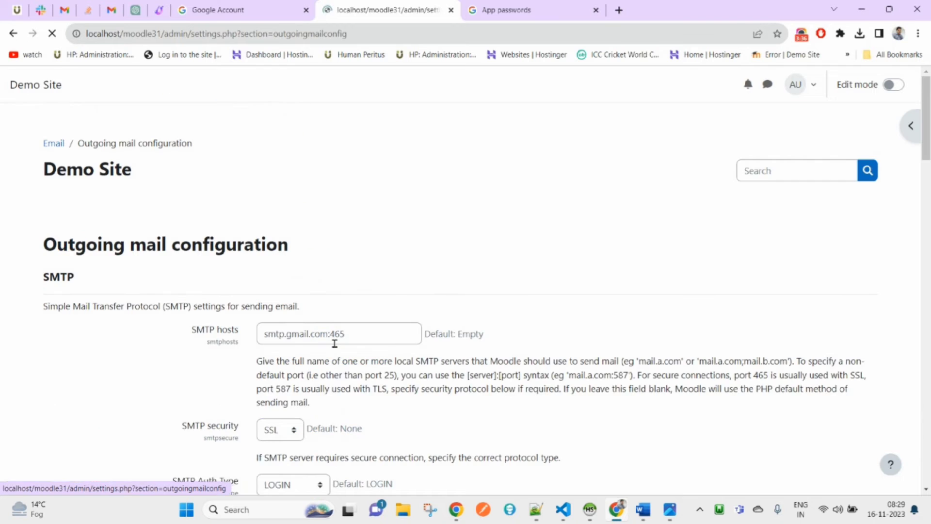
Check the SMTP host smtp.gmail.com:465 and select the SMTP username value
scroll(335, 343, down, 1)
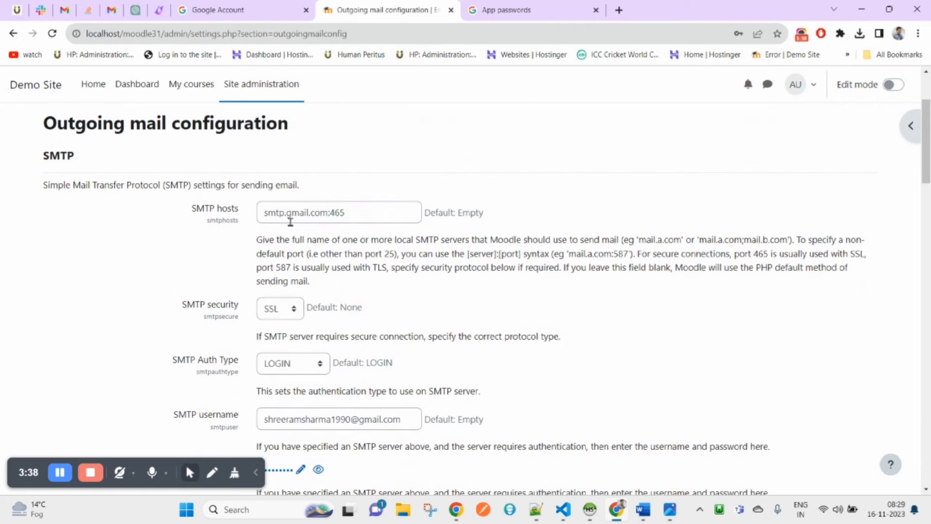
drag(266, 214, 342, 214)
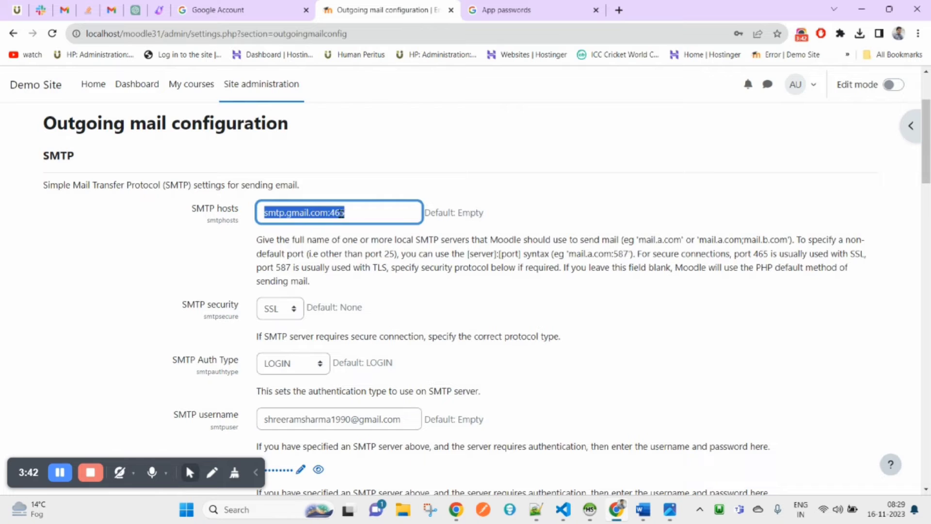
scroll(413, 341, down, 3)
click(402, 237)
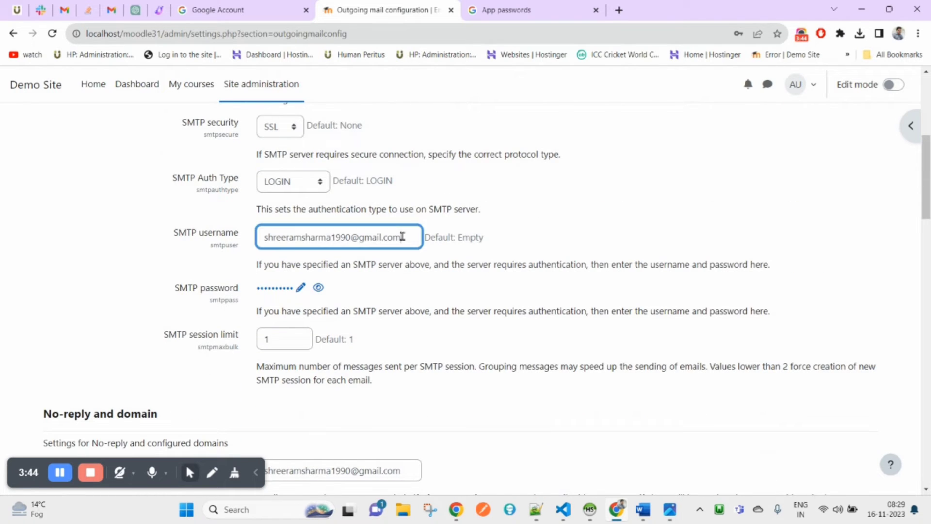
triple_click(291, 237)
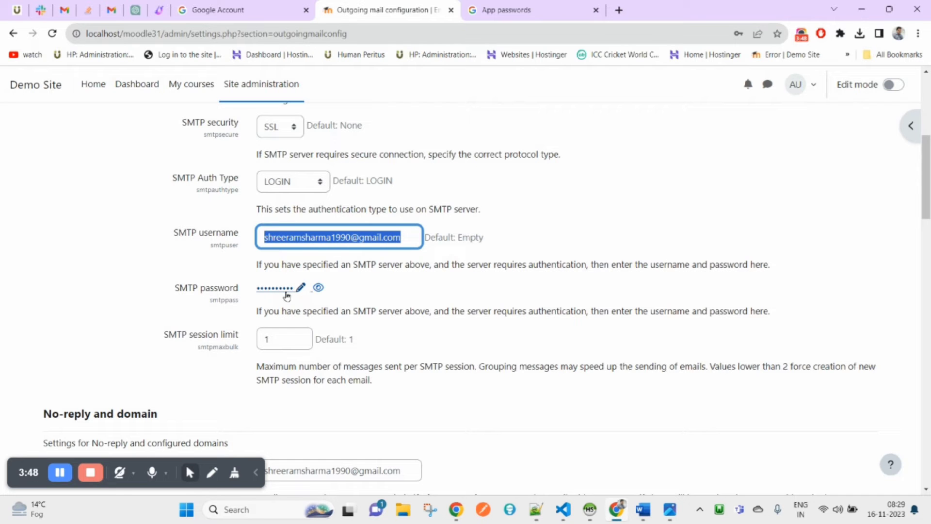
Open Test outgoing mail configuration in a new tab and switch to it
scroll(561, 388, down, 20)
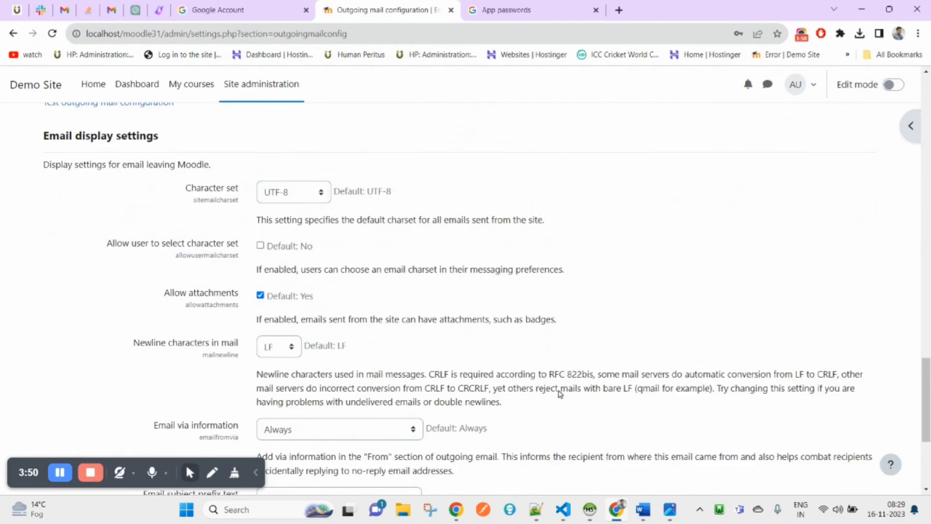
scroll(428, 289, up, 10)
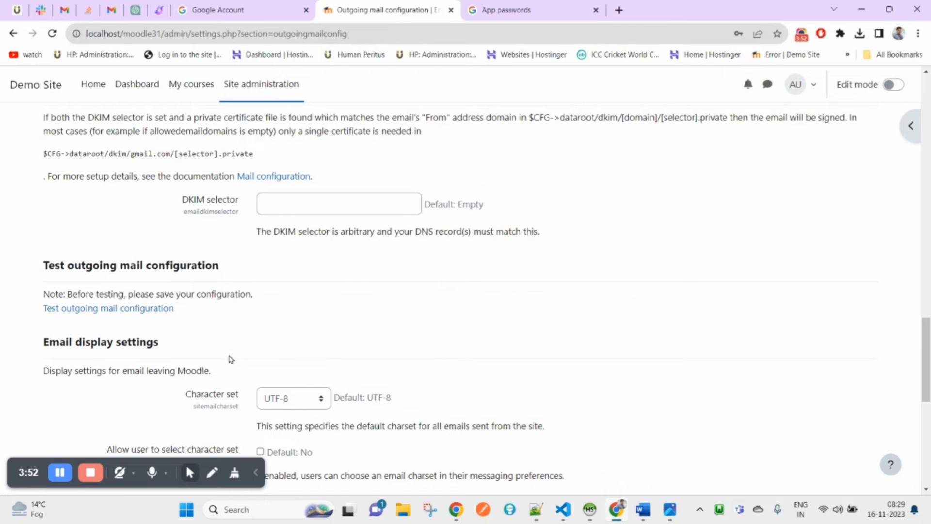
ctrl+click(128, 309)
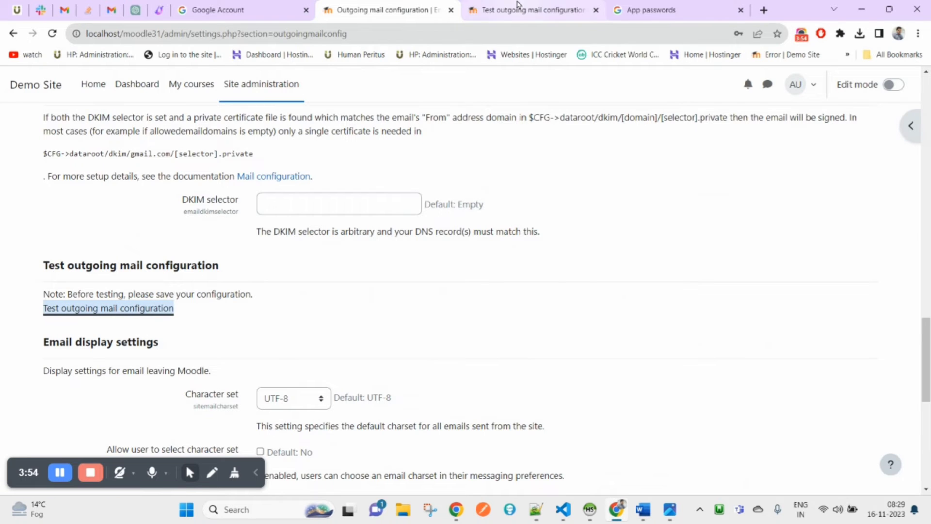
click(517, 7)
Send a test message titled 'Test' to the Gmail address and highlight the mail-server error
click(307, 246)
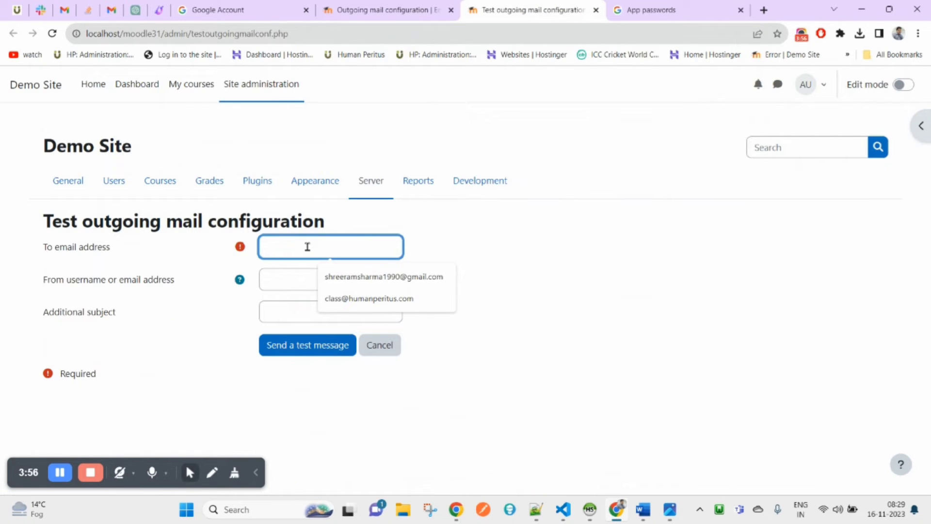
click(351, 286)
click(289, 303)
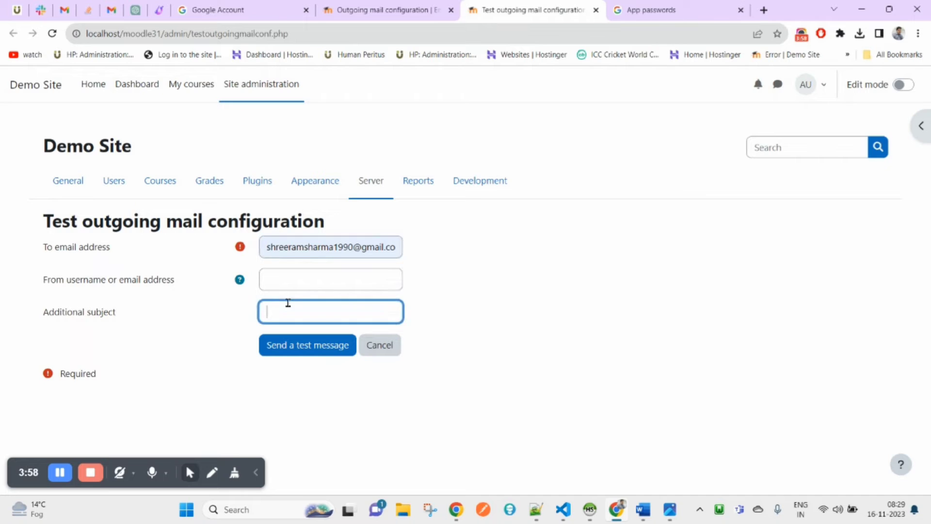
text(Test mail...)
click(309, 345)
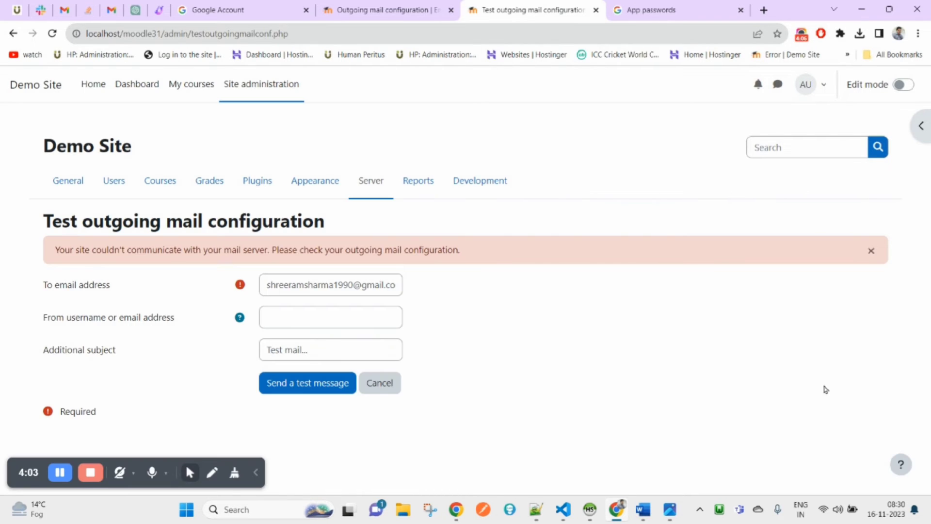
double_click(64, 260)
drag(65, 261, 457, 251)
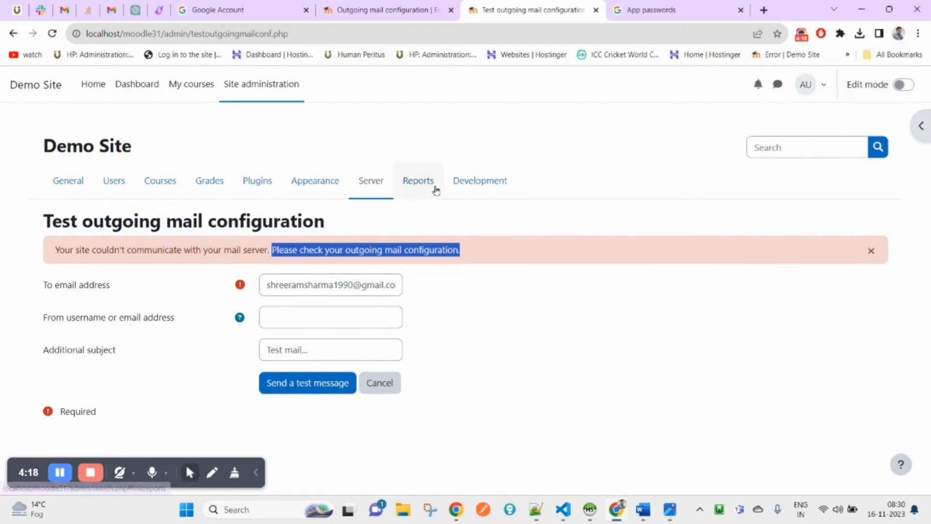
click(393, 6)
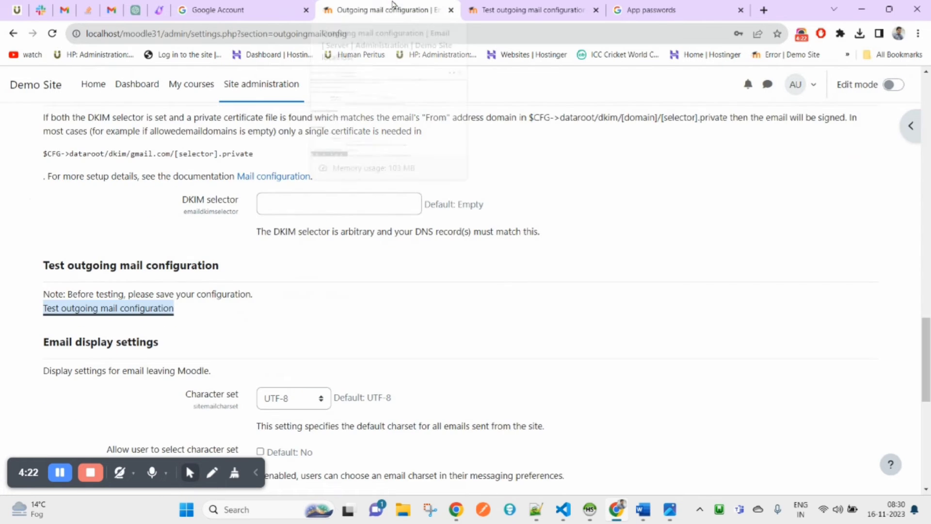
scroll(285, 330, up, 3)
scroll(284, 330, up, 15)
scroll(281, 327, down, 5)
scroll(379, 218, up, 1)
scroll(379, 218, up, 1)
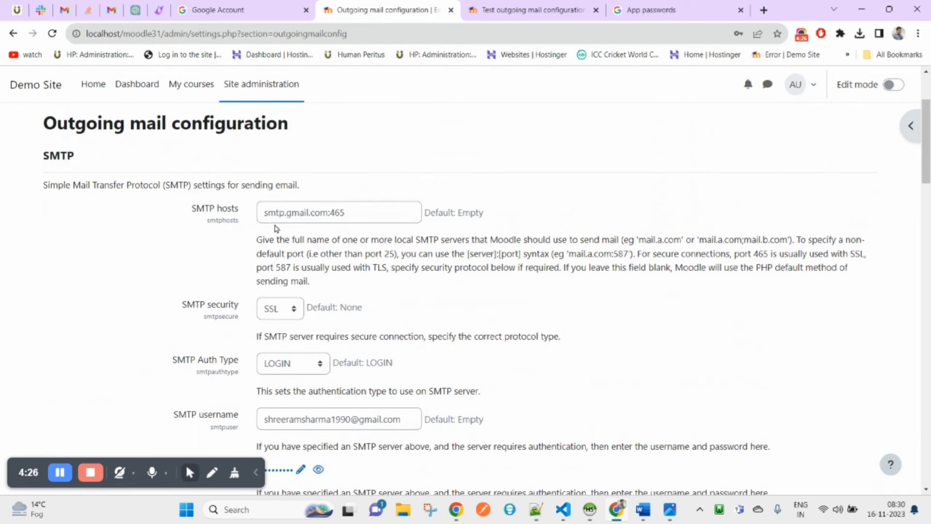
drag(190, 210, 247, 213)
scroll(218, 281, down, 1)
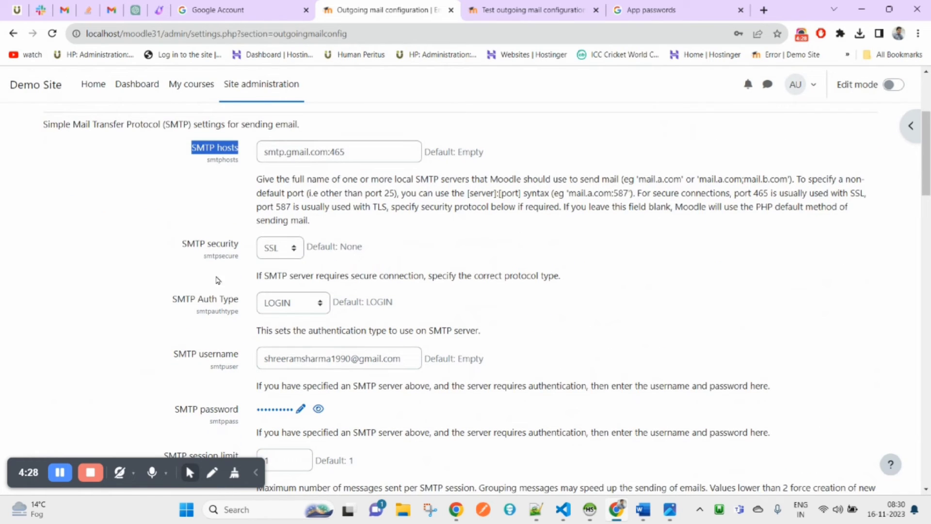
drag(183, 245, 245, 253)
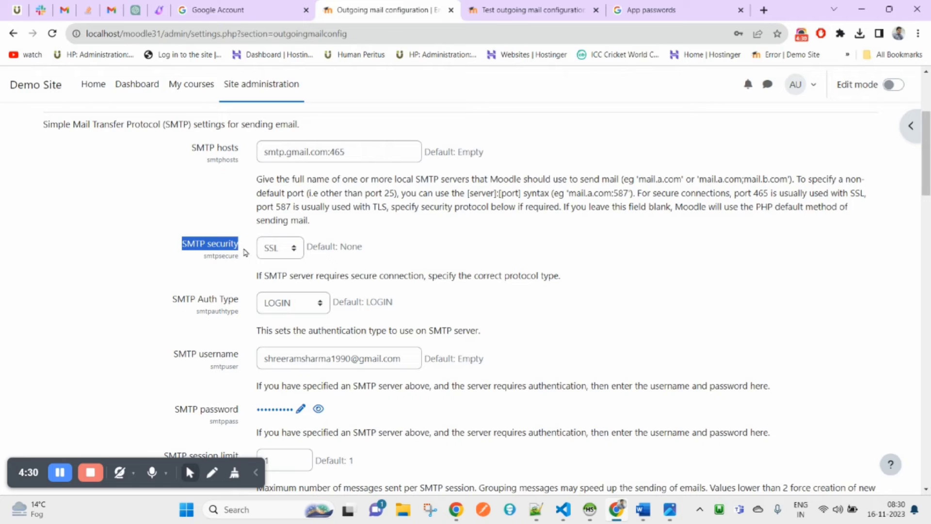
click(279, 251)
click(274, 278)
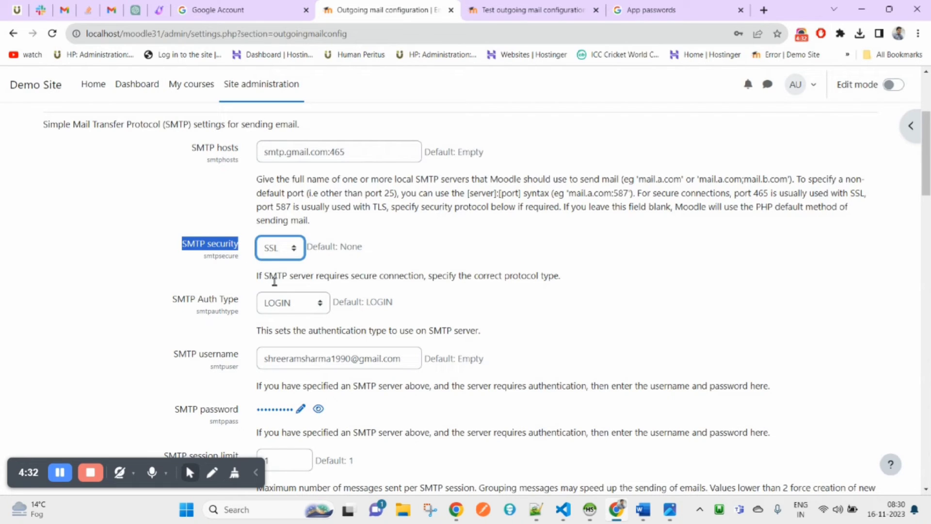
drag(174, 305, 236, 302)
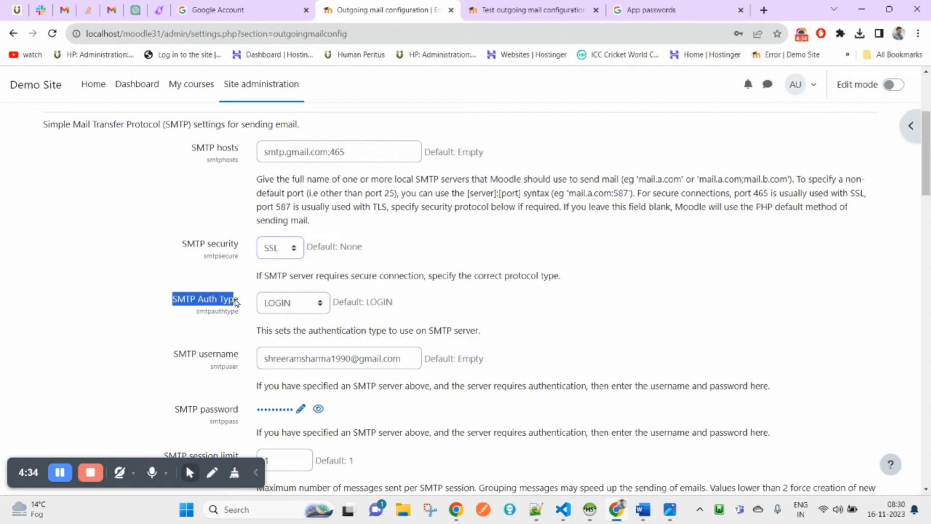
click(298, 304)
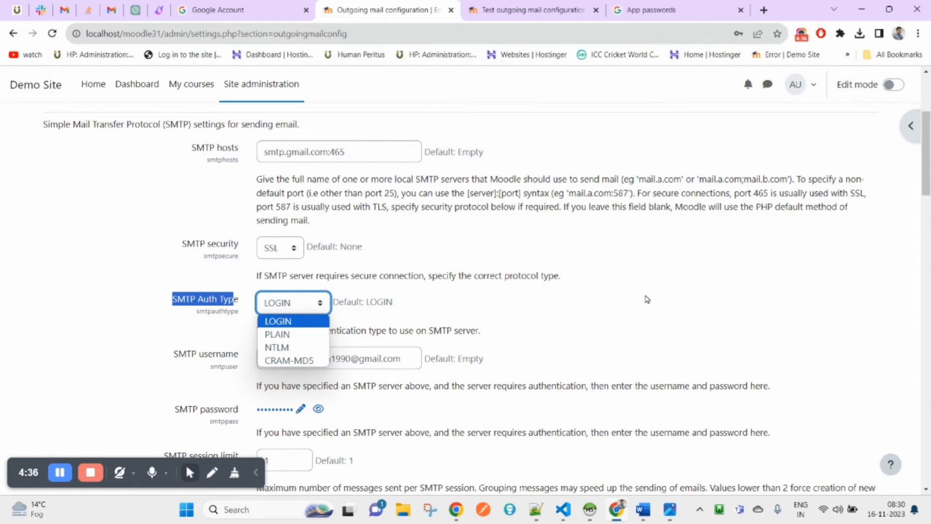
click(803, 299)
scroll(344, 310, down, 3)
drag(173, 233, 244, 237)
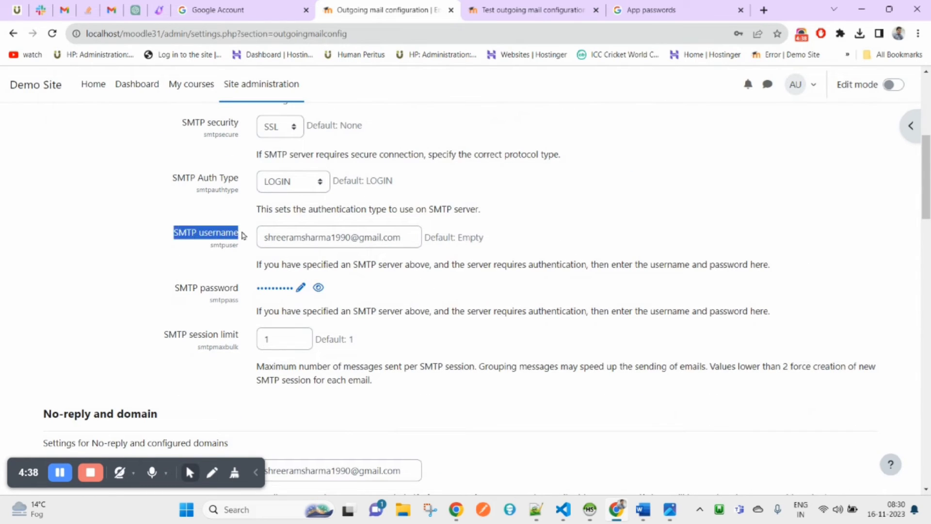
triple_click(345, 232)
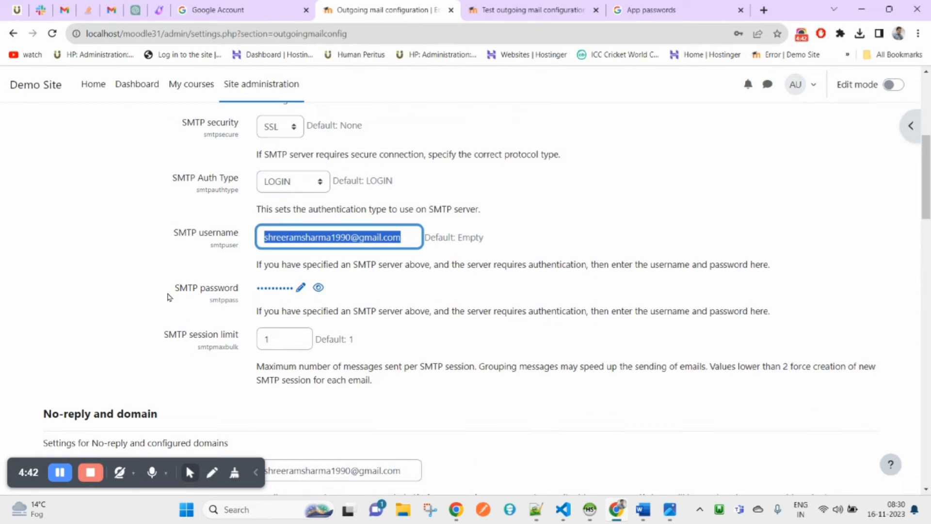
Paste the Gmail app password into Moodle's SMTP password field
click(532, 514)
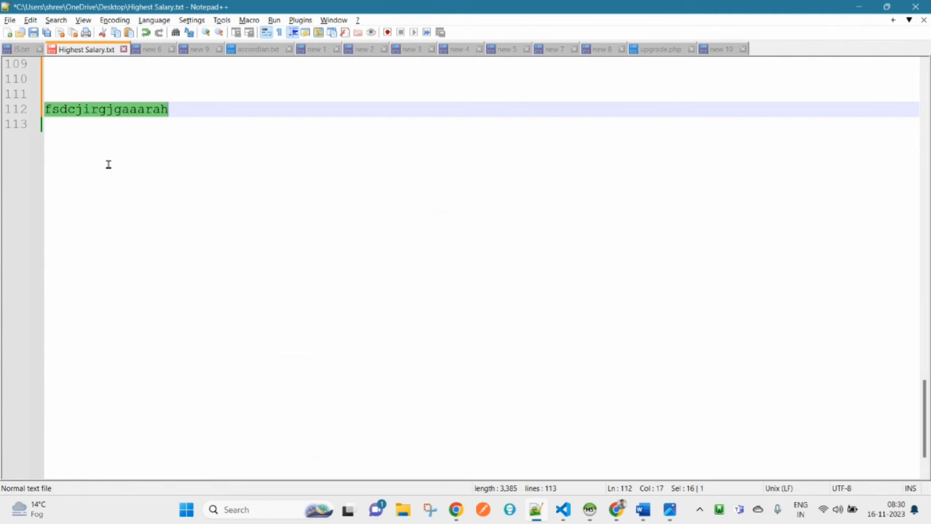
key(alt+Tab)
triple_click(338, 233)
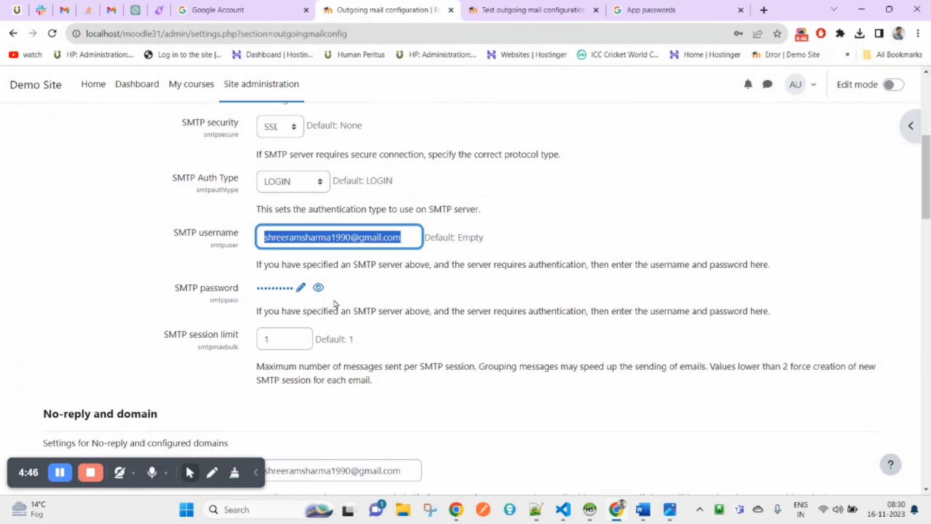
double_click(301, 293)
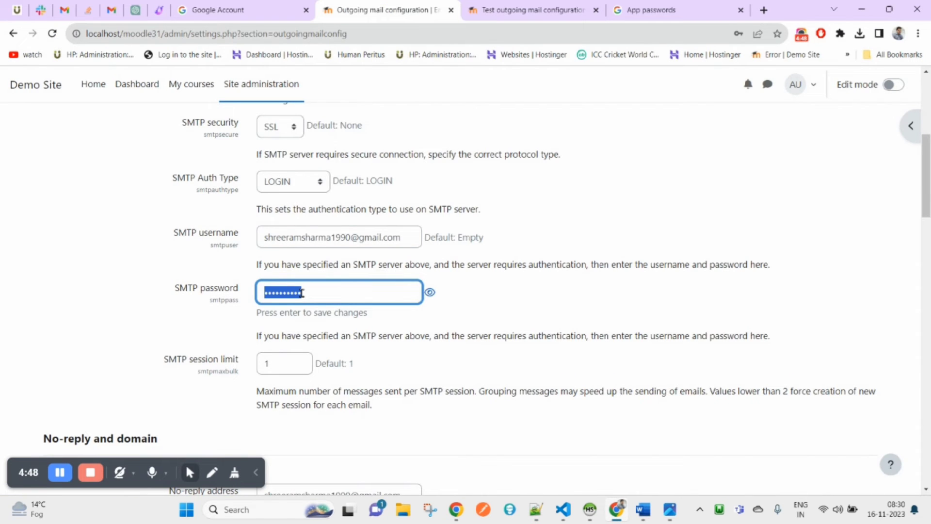
key(ctrl+v)
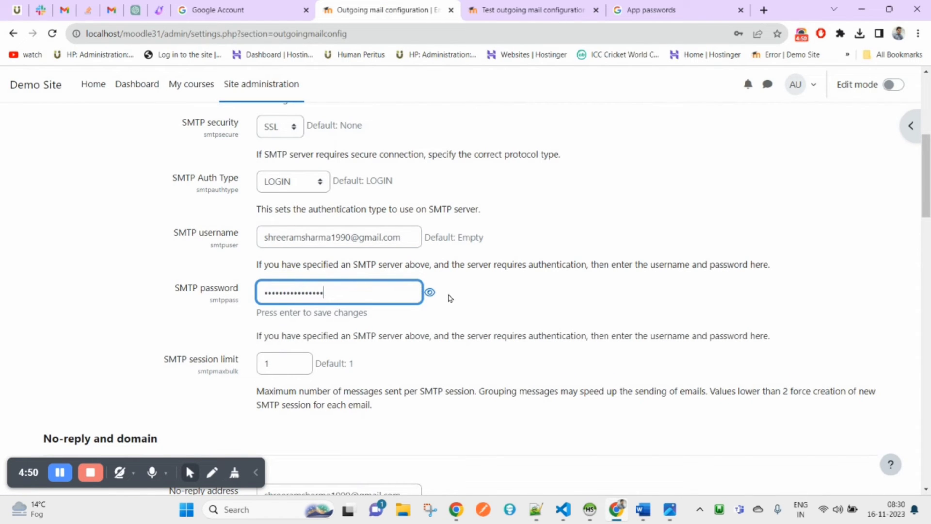
Reveal the SMTP password and compare it with the copy in Notepad++
click(430, 293)
click(360, 293)
drag(373, 290, 254, 289)
key(alt+Tab)
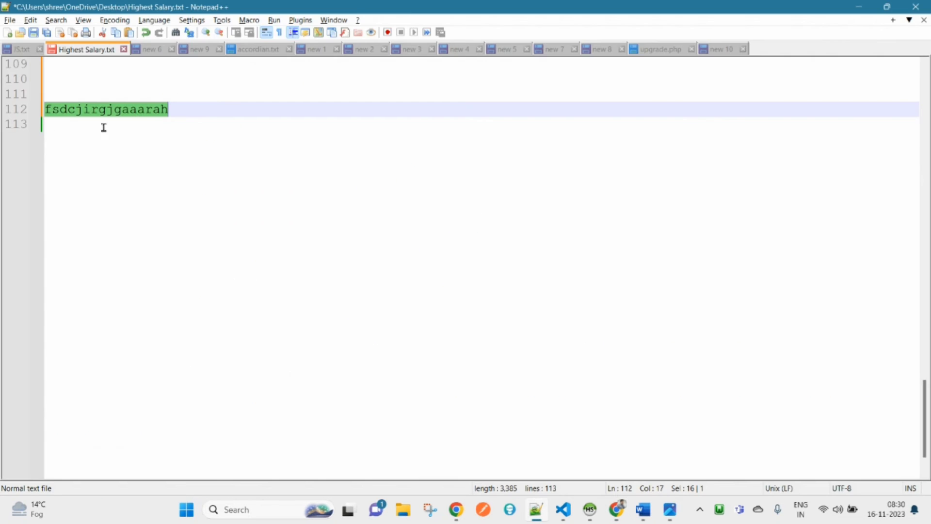
key(alt+Tab)
click(589, 306)
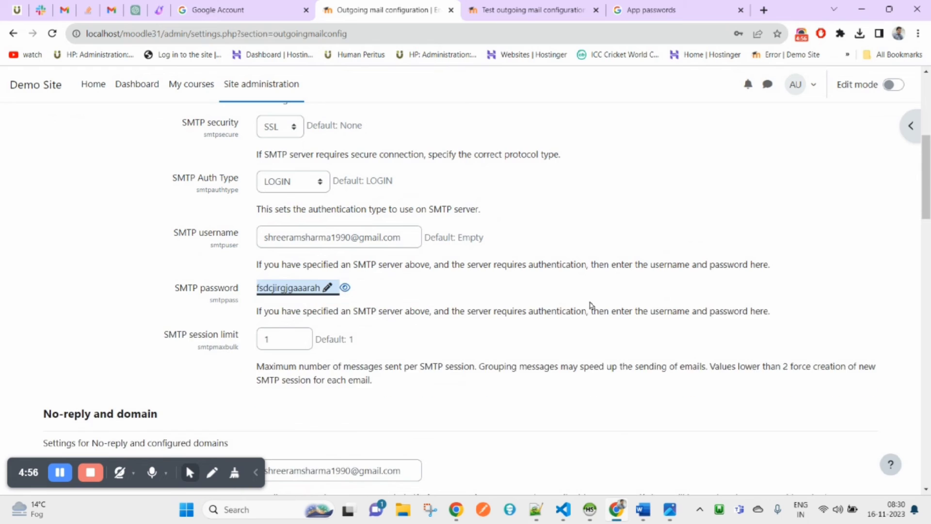
Save the outgoing mail configuration changes
scroll(419, 404, down, 1)
scroll(419, 404, down, 15)
click(297, 432)
scroll(670, 323, down, 1)
Review the earlier failed test page, then close that tab
click(510, 6)
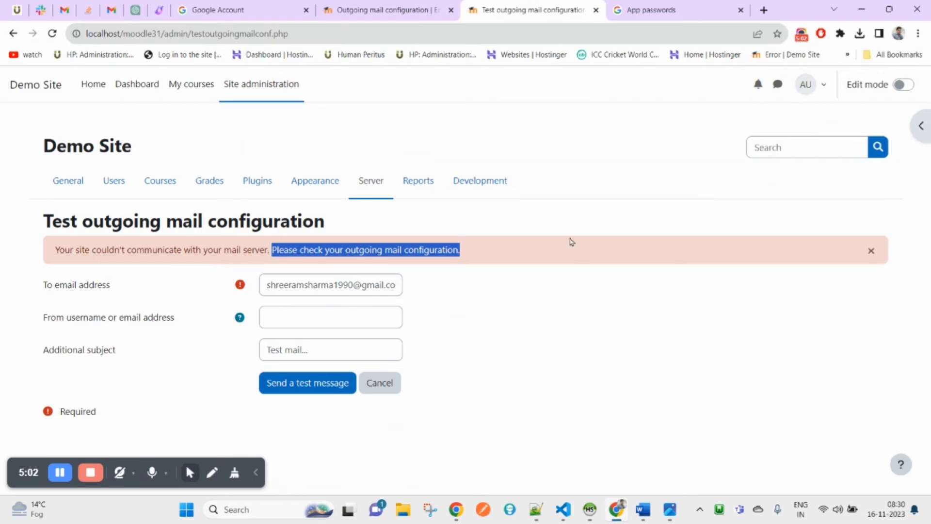
drag(338, 351, 264, 349)
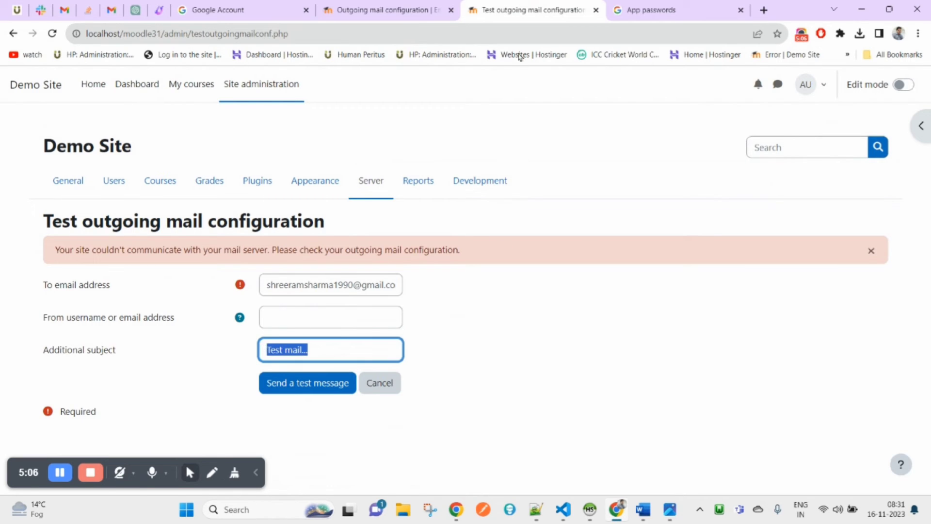
click(596, 10)
Open a fresh Test outgoing mail configuration page in a background tab
scroll(524, 325, down, 20)
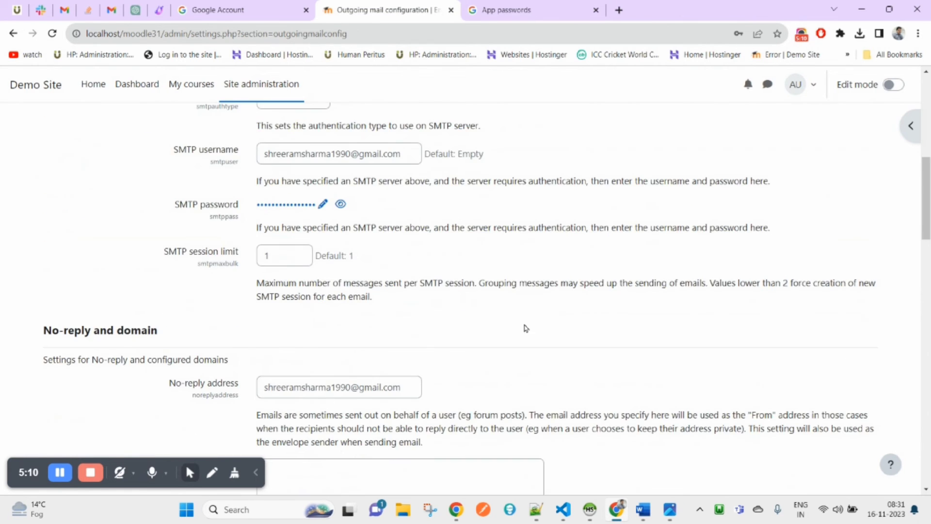
scroll(285, 228, up, 6)
drag(257, 196, 30, 188)
scroll(336, 165, up, 9)
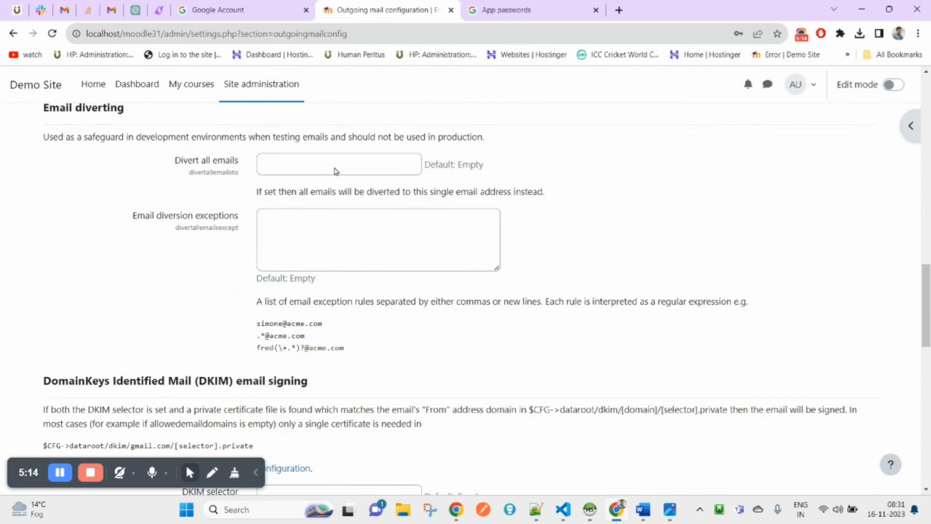
scroll(301, 208, down, 6)
middle_click(75, 315)
Address the test message to the saved Gmail address with subject 'Test mail Success'
click(487, 4)
click(325, 242)
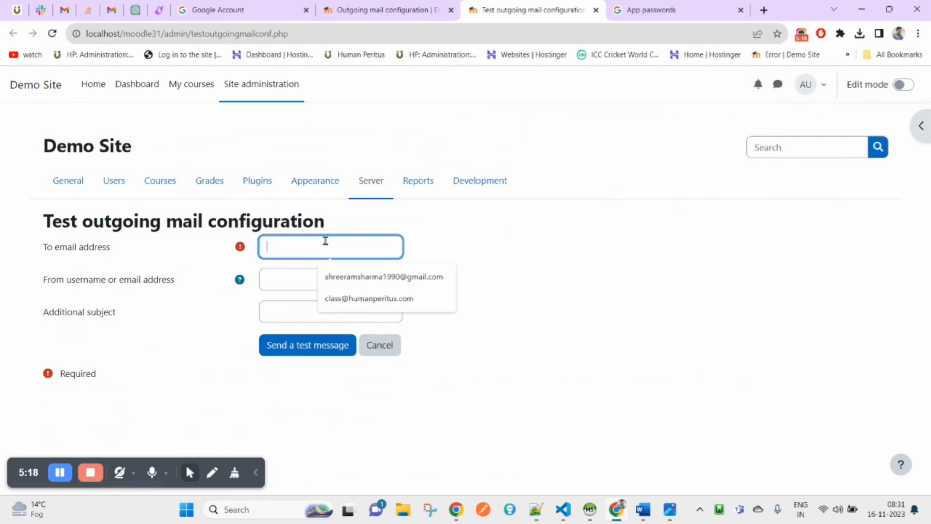
click(385, 275)
click(312, 314)
text(Test mail Success)
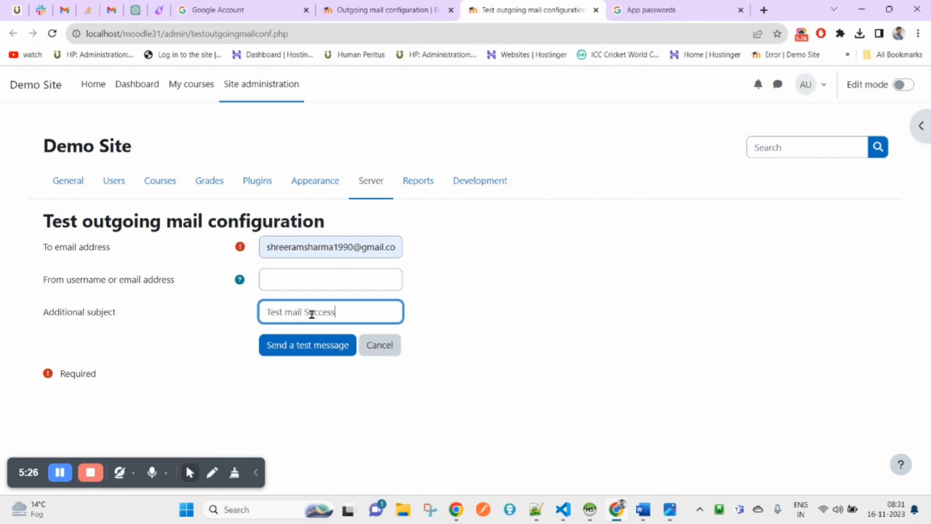
Send the test message and highlight the recipient in the success confirmation
click(314, 346)
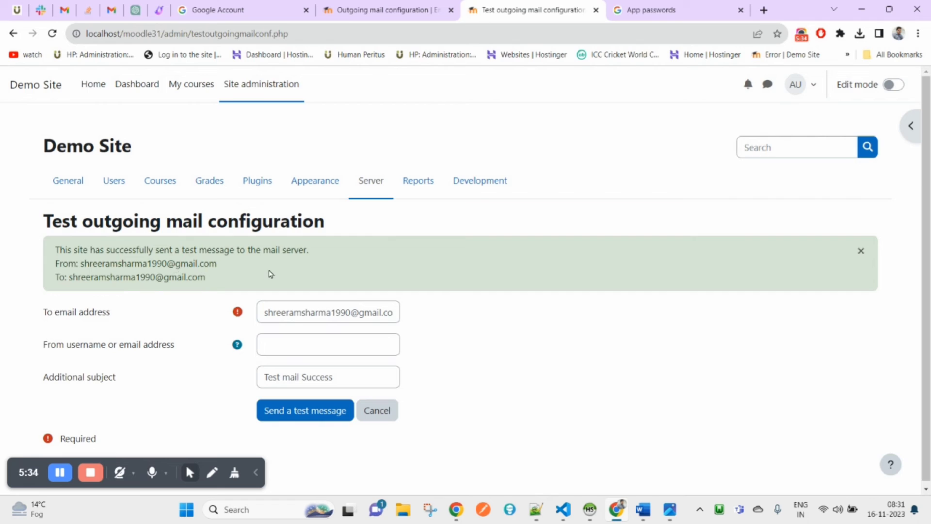
drag(80, 263, 213, 280)
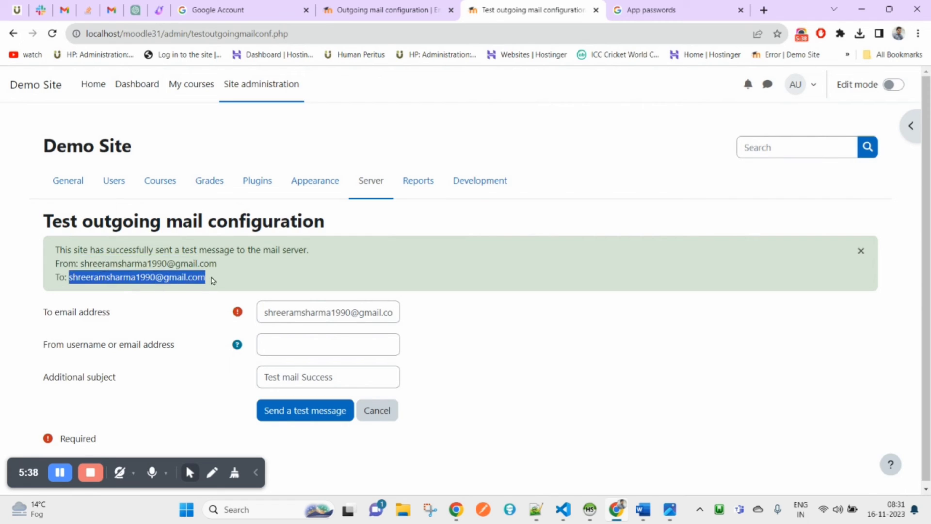
click(112, 10)
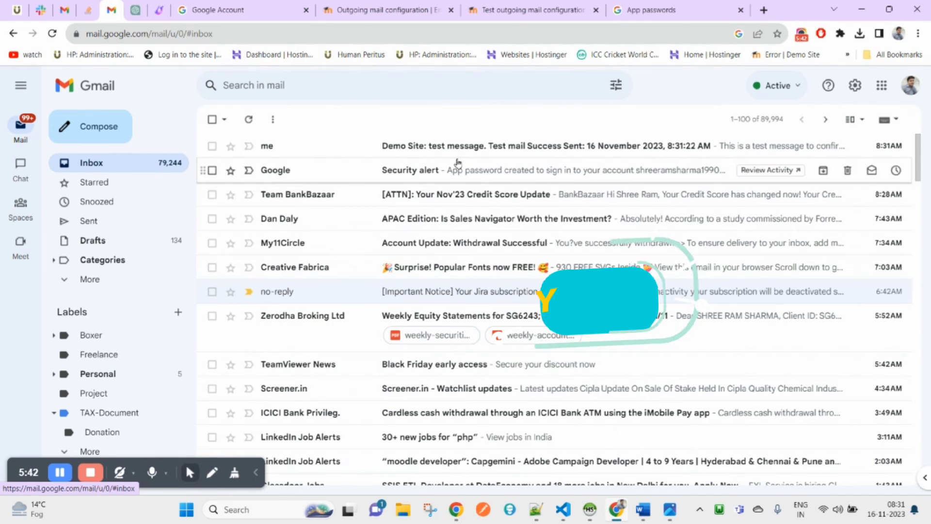
Open the 'Demo Site: test message' email and highlight its subject and arrival time
click(453, 146)
double_click(258, 154)
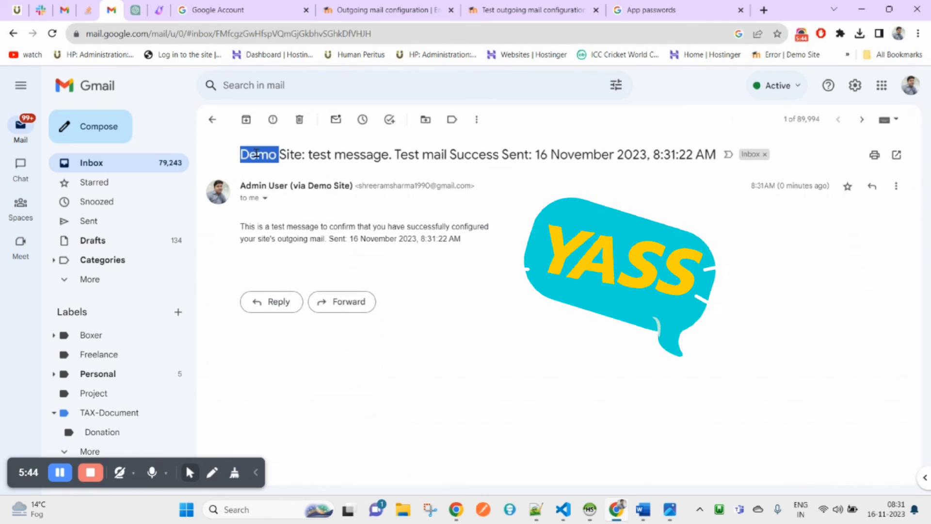
drag(780, 186, 828, 186)
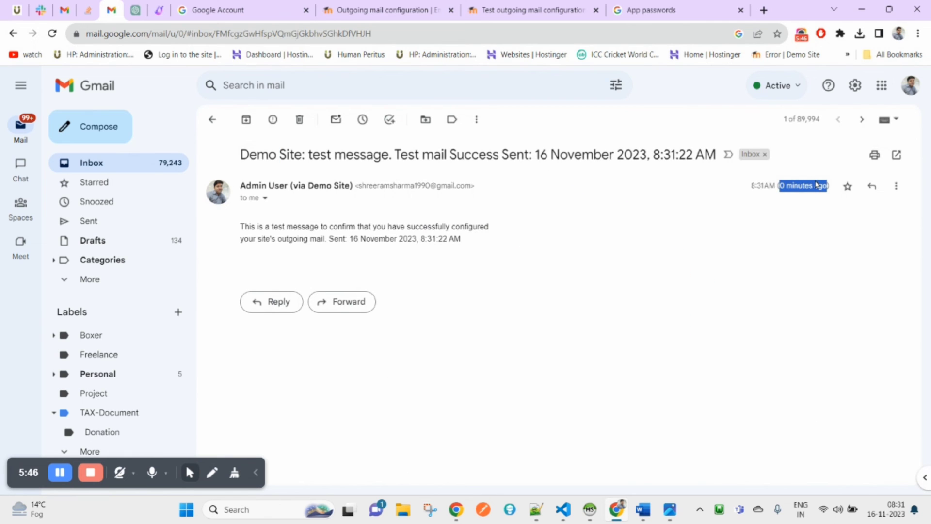
drag(309, 156, 389, 156)
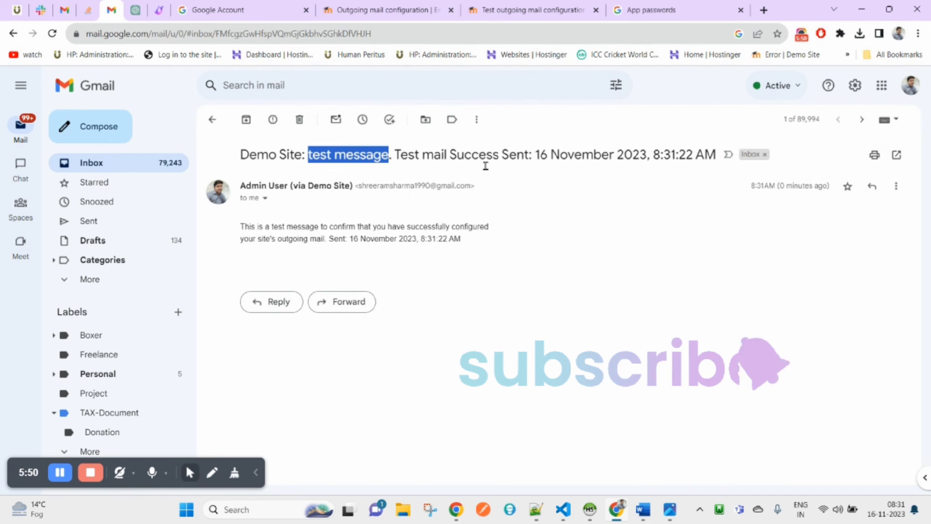
click(234, 232)
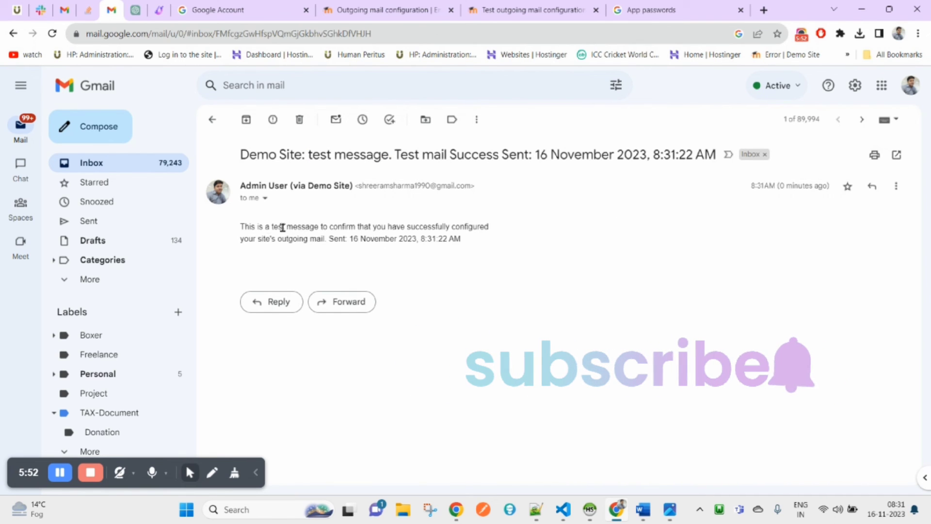
Highlight the two lines of the test message body
double_click(246, 227)
drag(245, 228, 359, 242)
click(329, 235)
double_click(265, 242)
drag(478, 251, 245, 206)
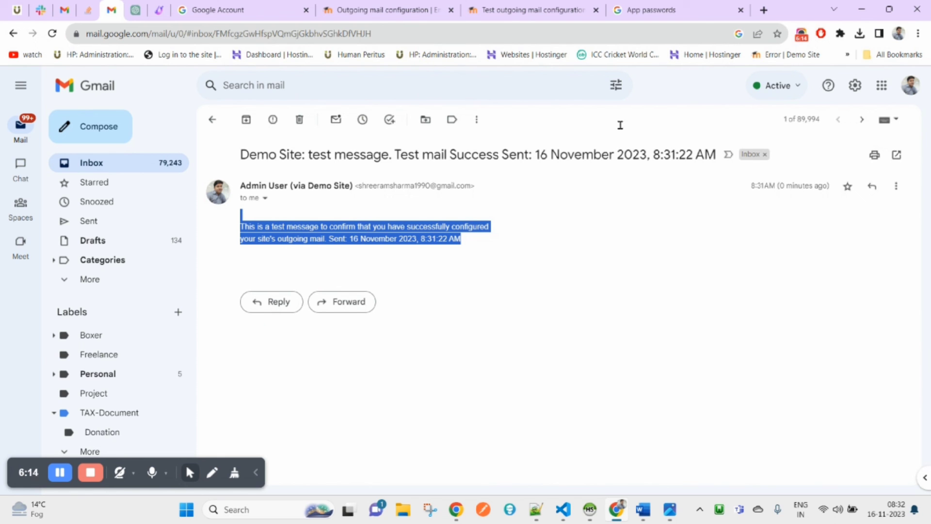
Return to Outgoing mail configuration and review the smtp.gmail.com:465 SSL LOGIN settings
click(406, 7)
scroll(578, 340, down, 1)
scroll(579, 341, up, 2)
scroll(579, 341, up, 15)
scroll(579, 341, down, 5)
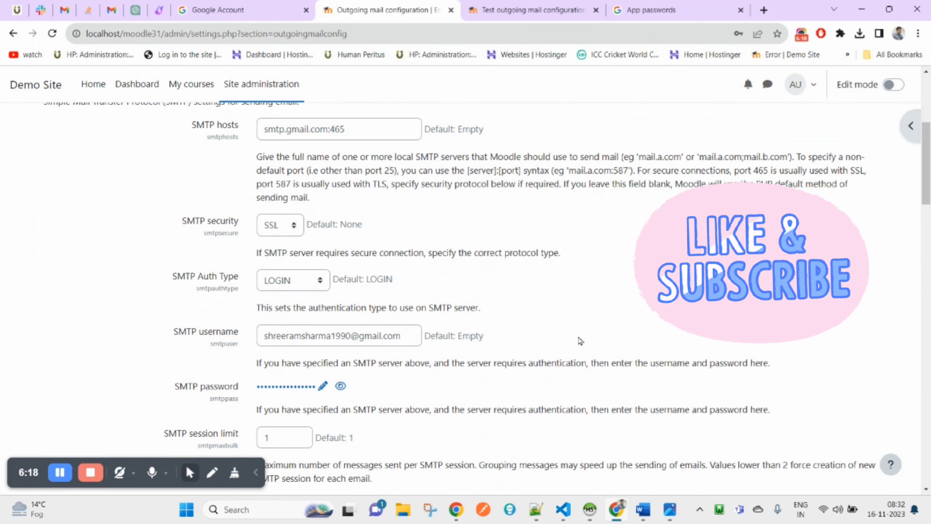